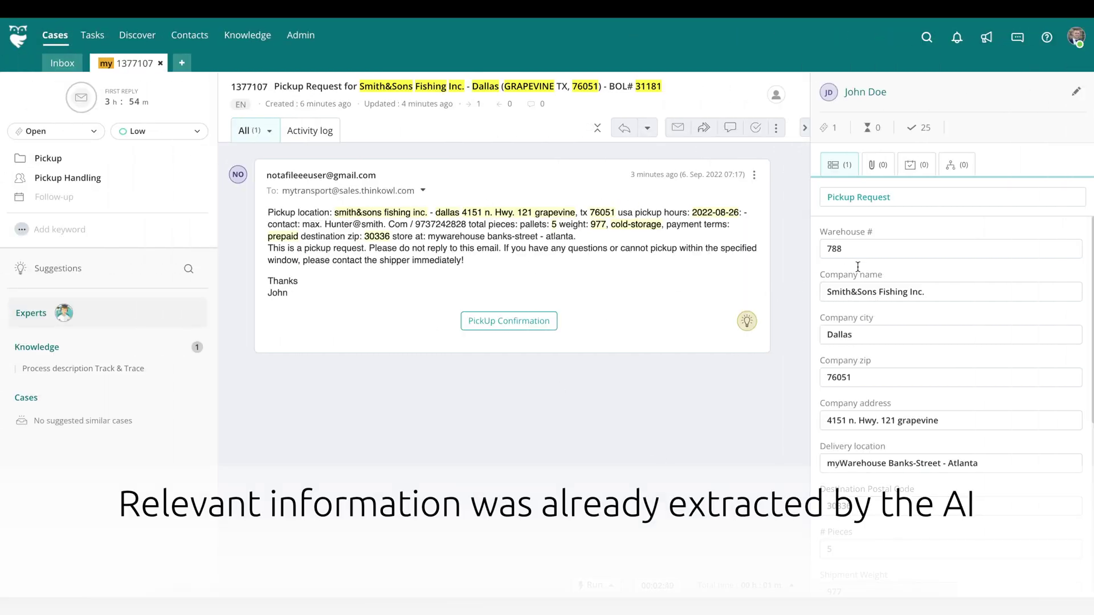
scroll(869, 261, down, 3)
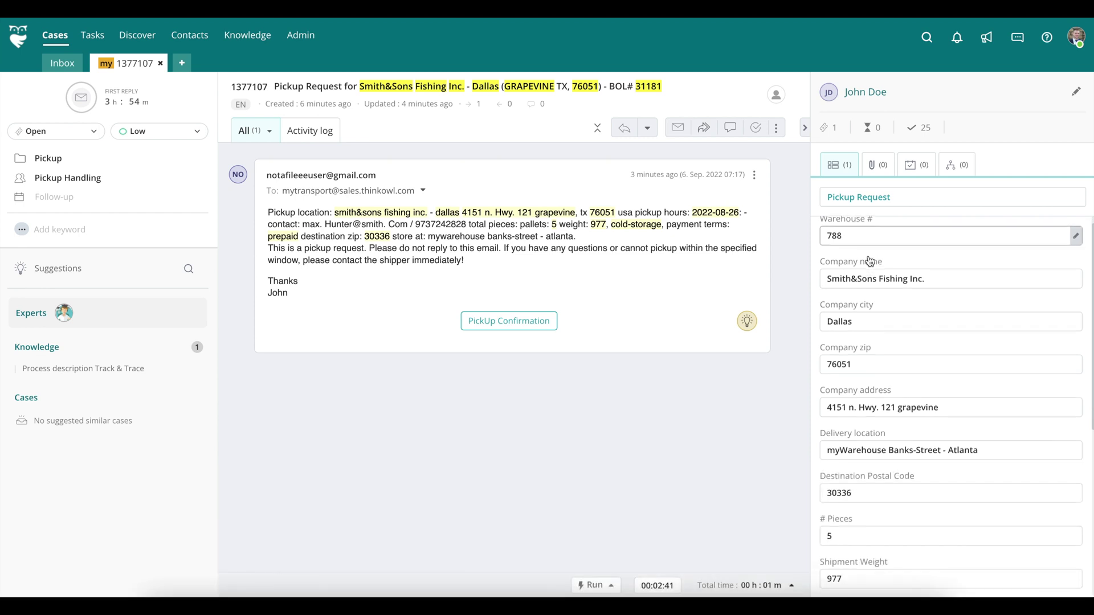
scroll(870, 261, down, 8)
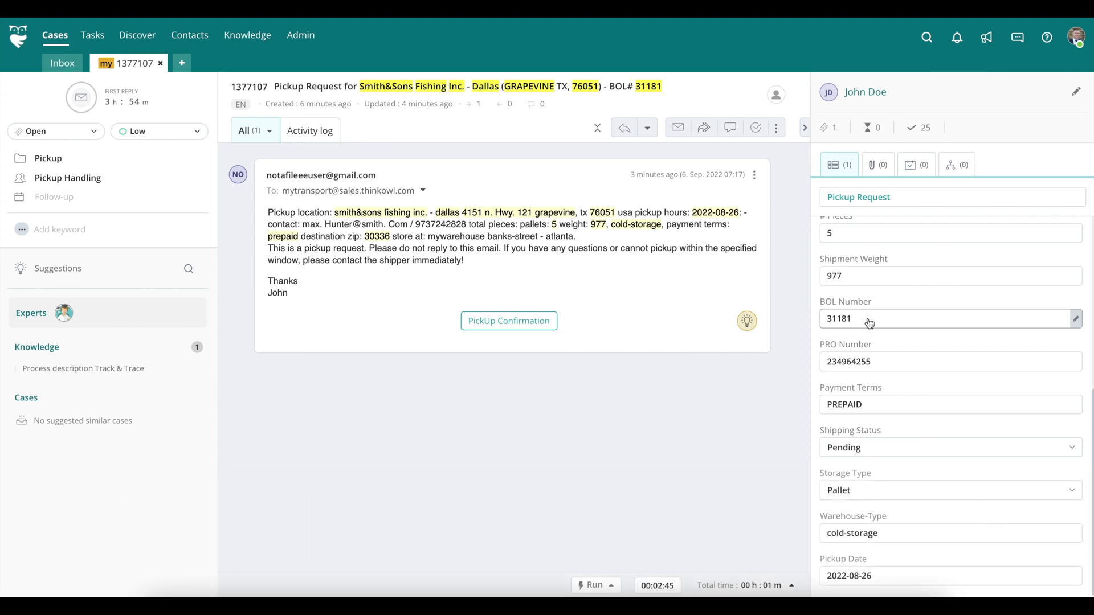
scroll(868, 318, up, 10)
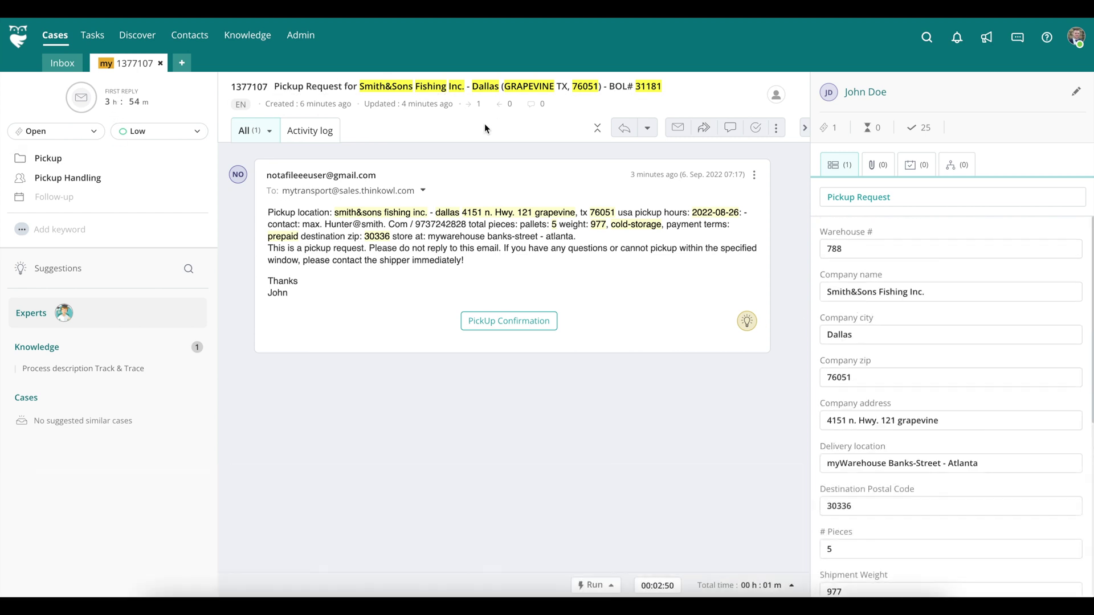
click(496, 323)
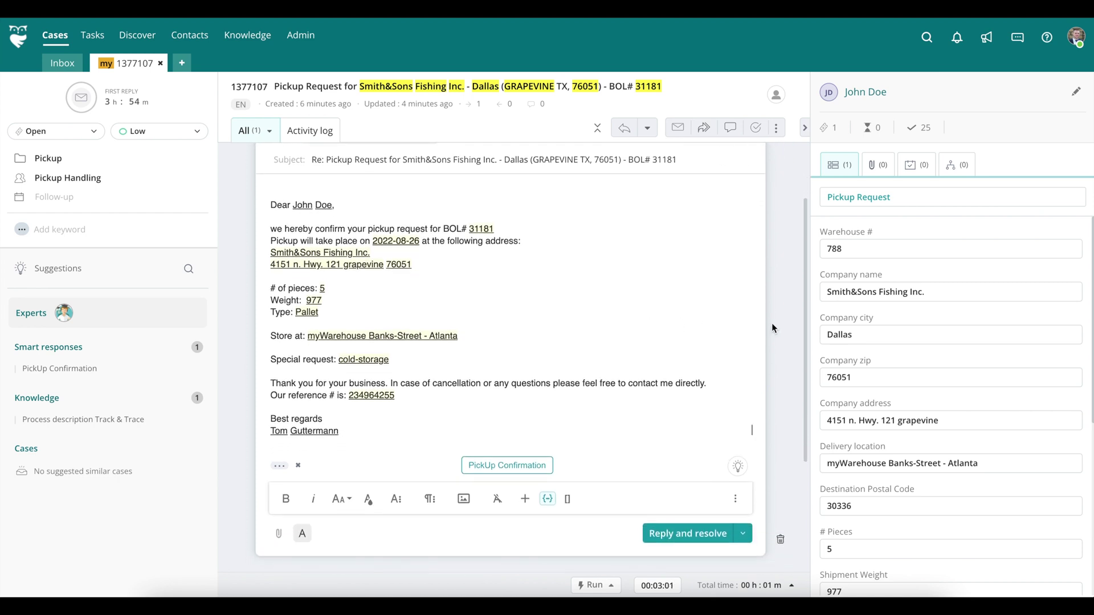
- Send the PickUp Confirmation reply to the customer and resolve case 1377107
click(695, 538)
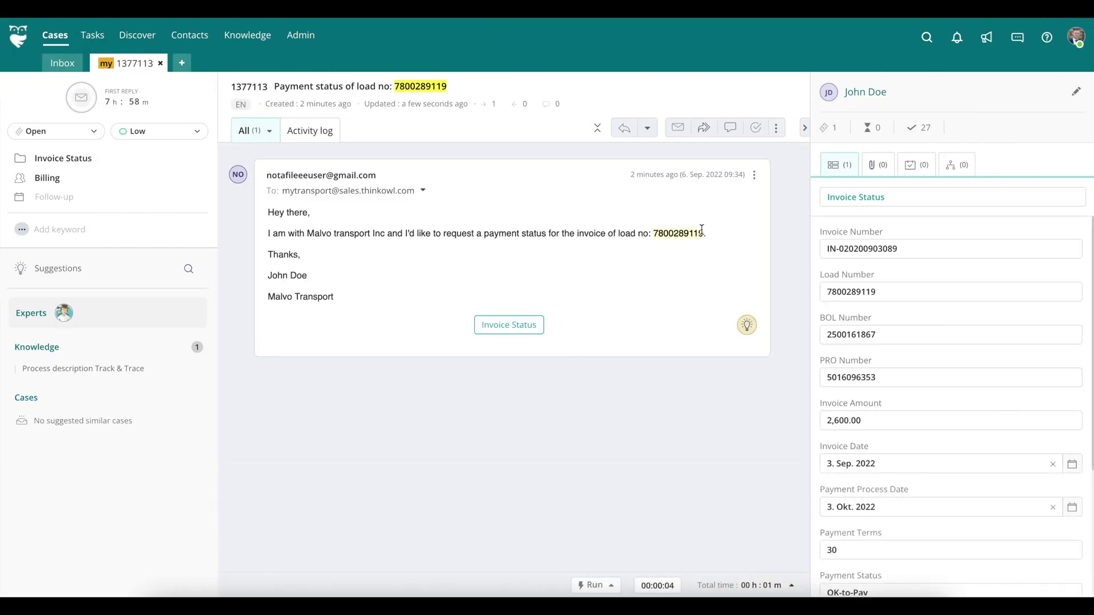
- Review case 1377113's invoice fields, including amount 2,600.00 and OK-to-Pay status, then start a reply
scroll(872, 232, down, 1)
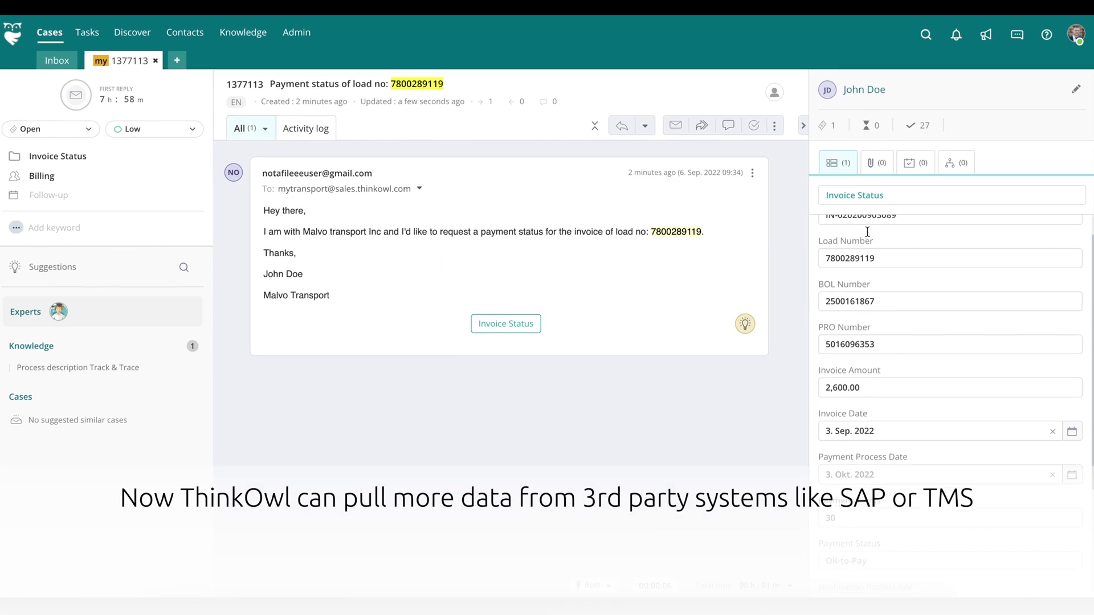
scroll(860, 227, down, 2)
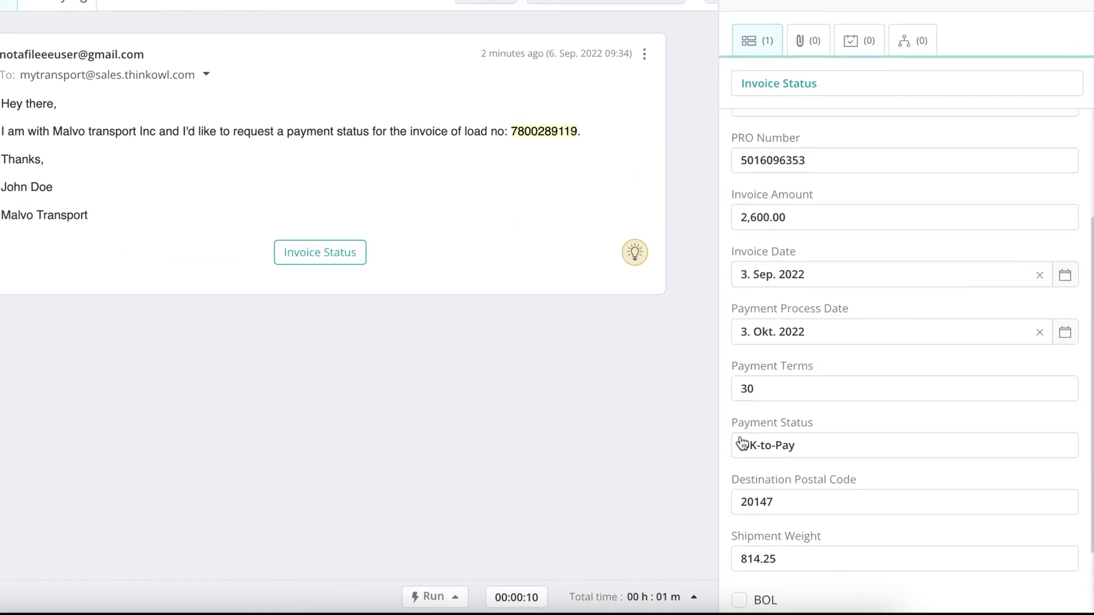
scroll(781, 446, up, 2)
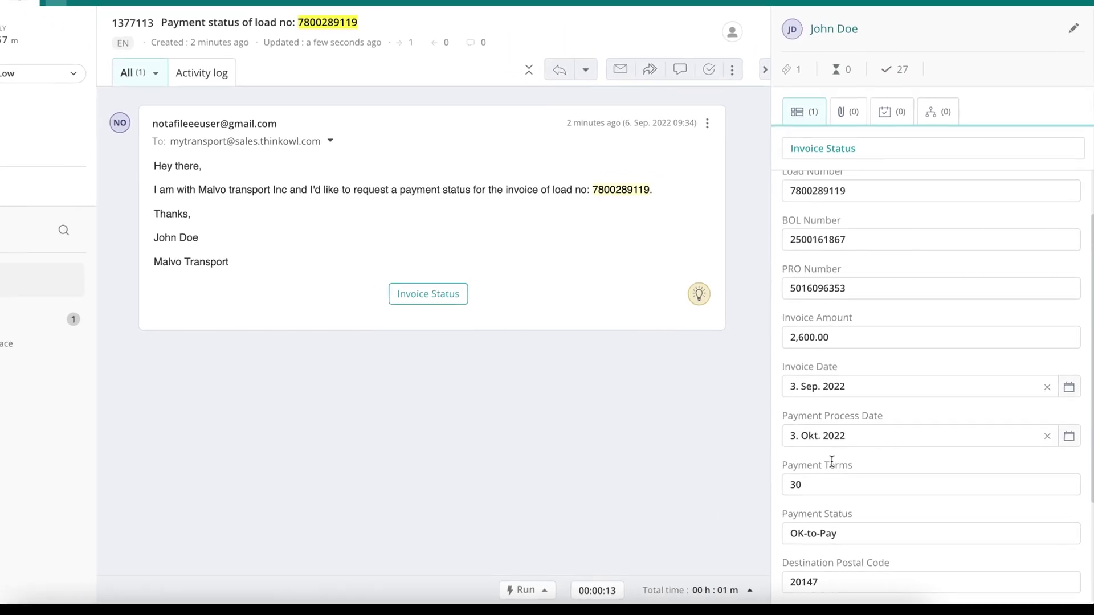
scroll(932, 342, up, 1)
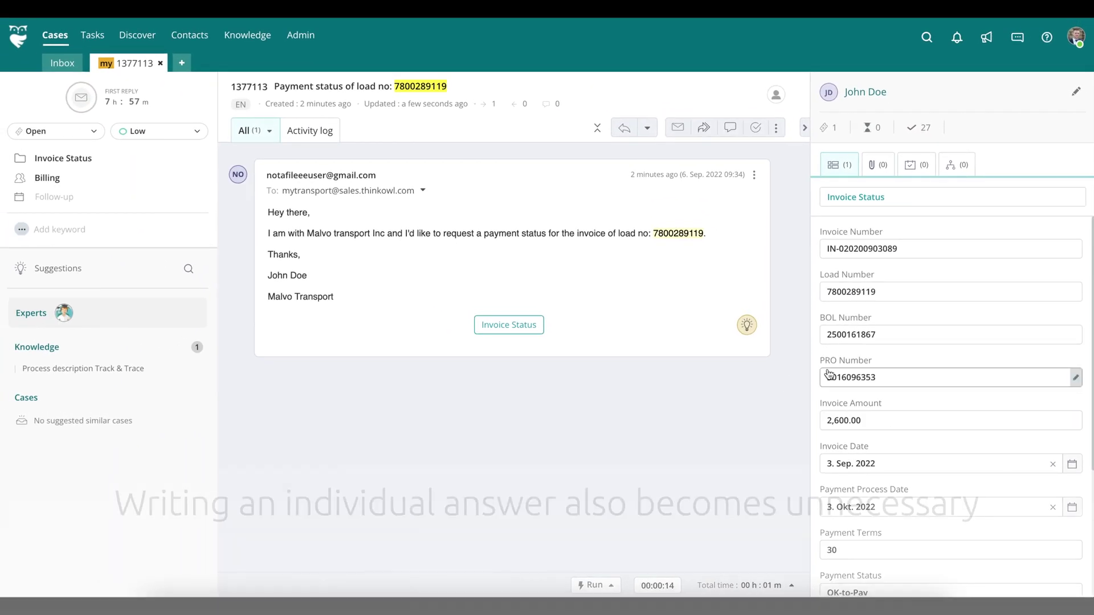
click(623, 131)
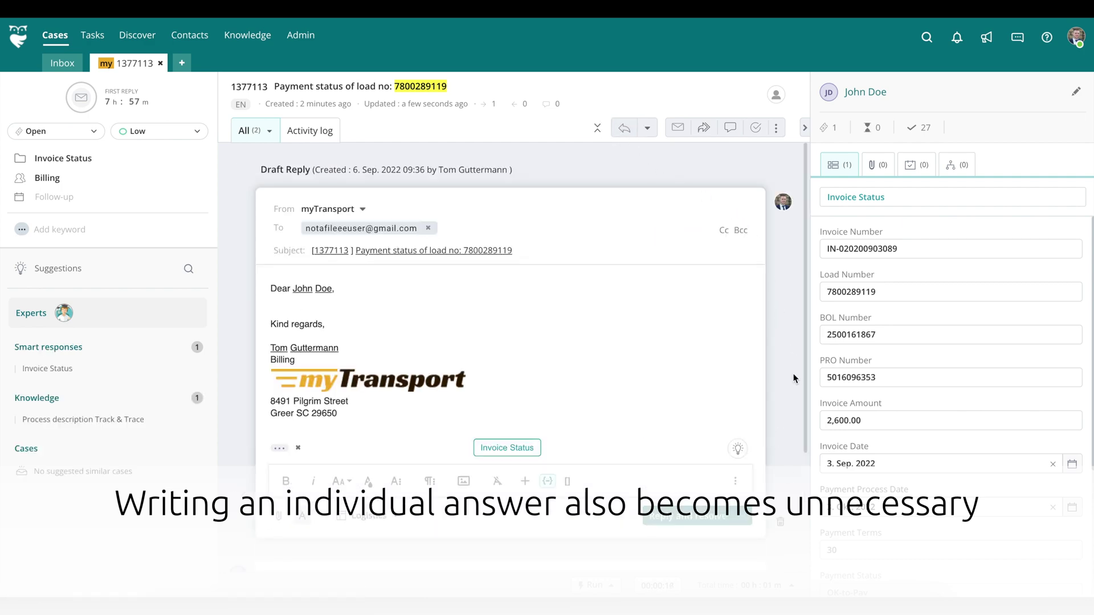
- Discard the blank draft and insert the Invoice Status suggested reply for case 1377113
click(780, 522)
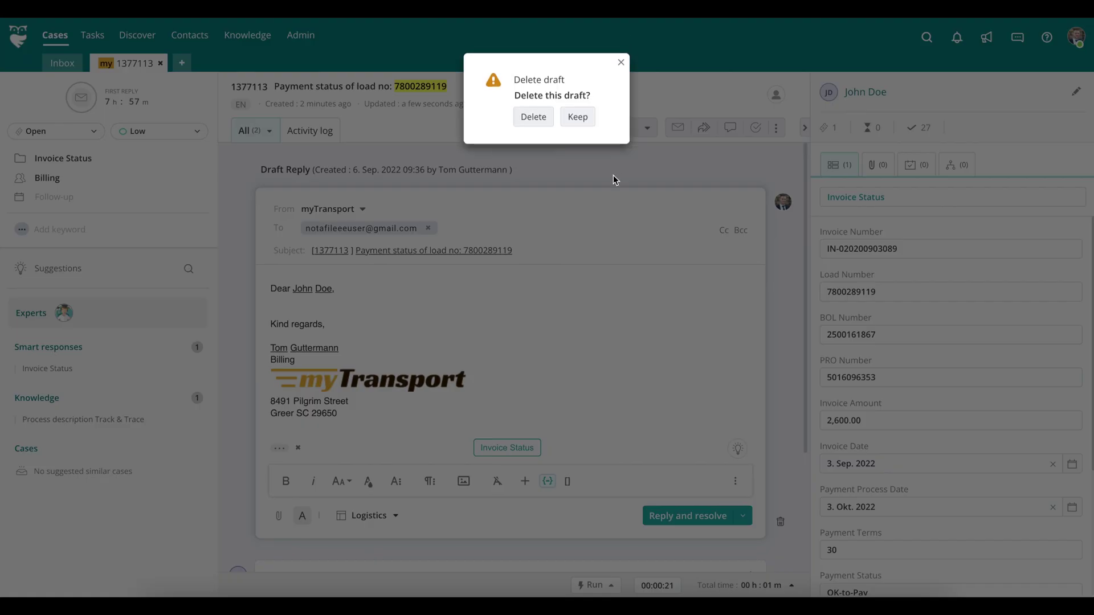
click(531, 118)
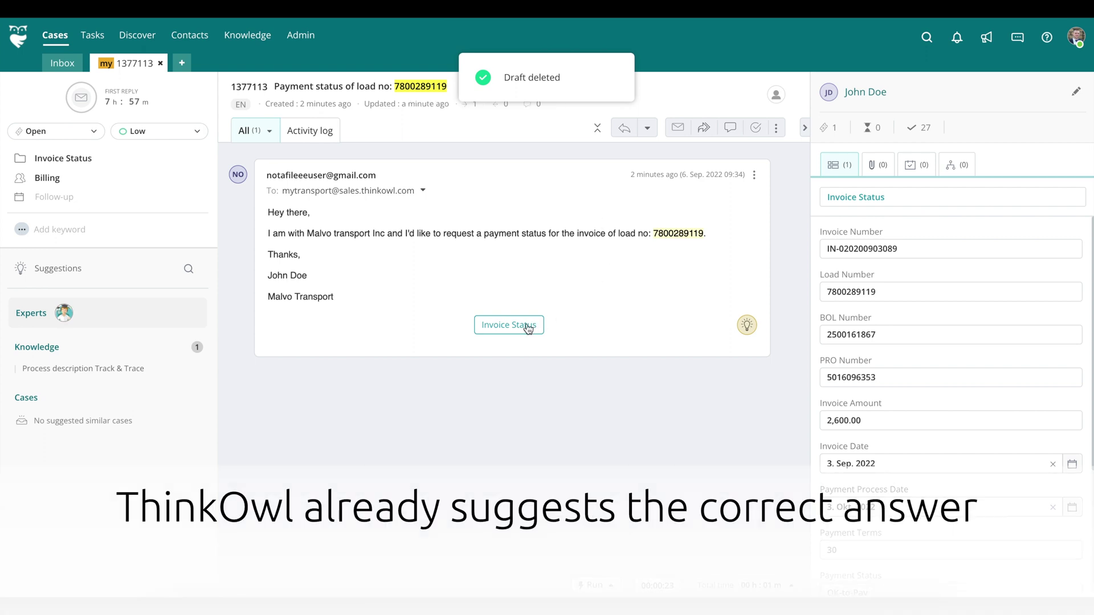
click(519, 332)
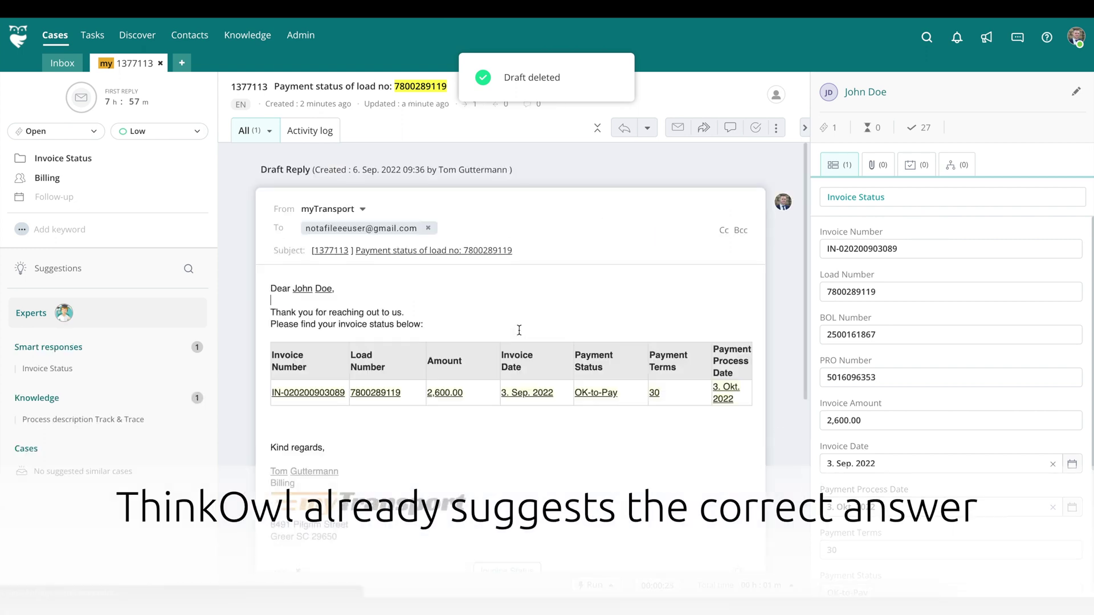
scroll(520, 330, down, 2)
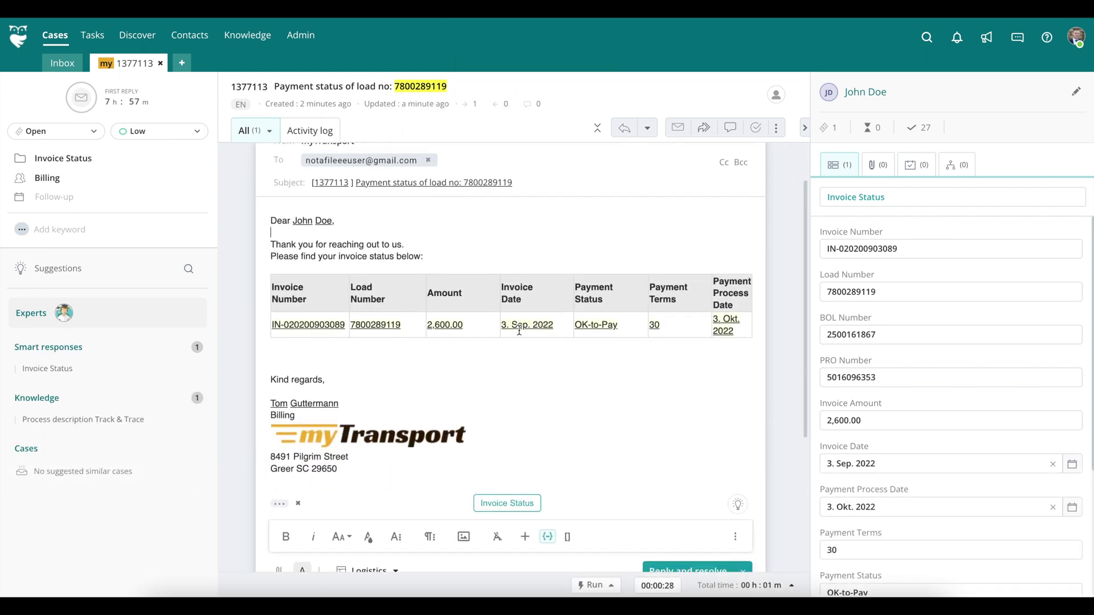
scroll(519, 330, down, 1)
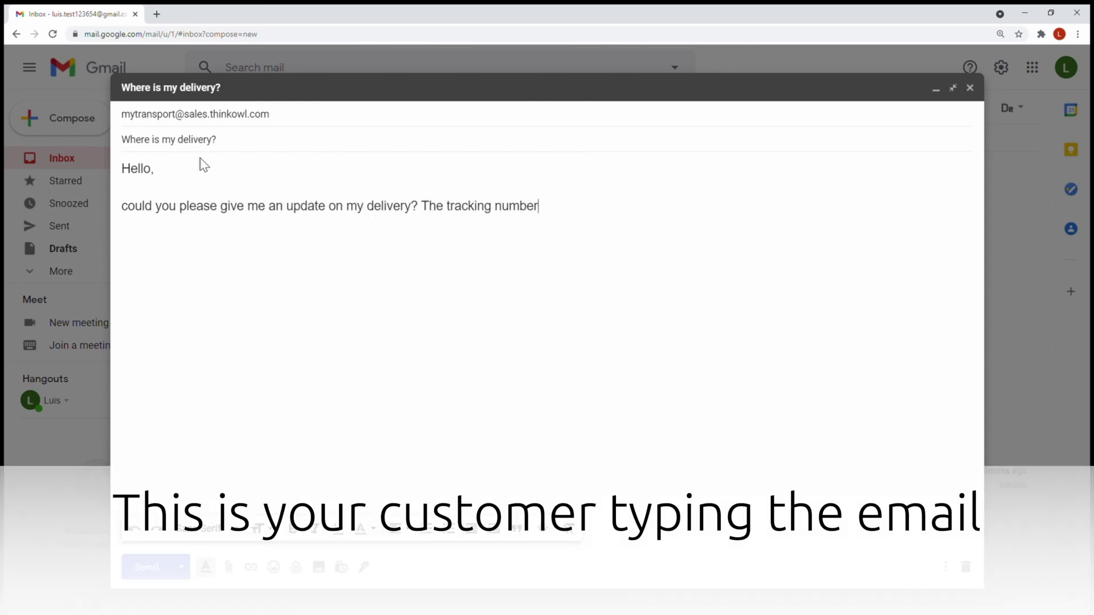
- Write a delivery update request with the shipment's tracking number and send it
text(pdate on my delivery? The tracking number is 908997799. It has been a while.)
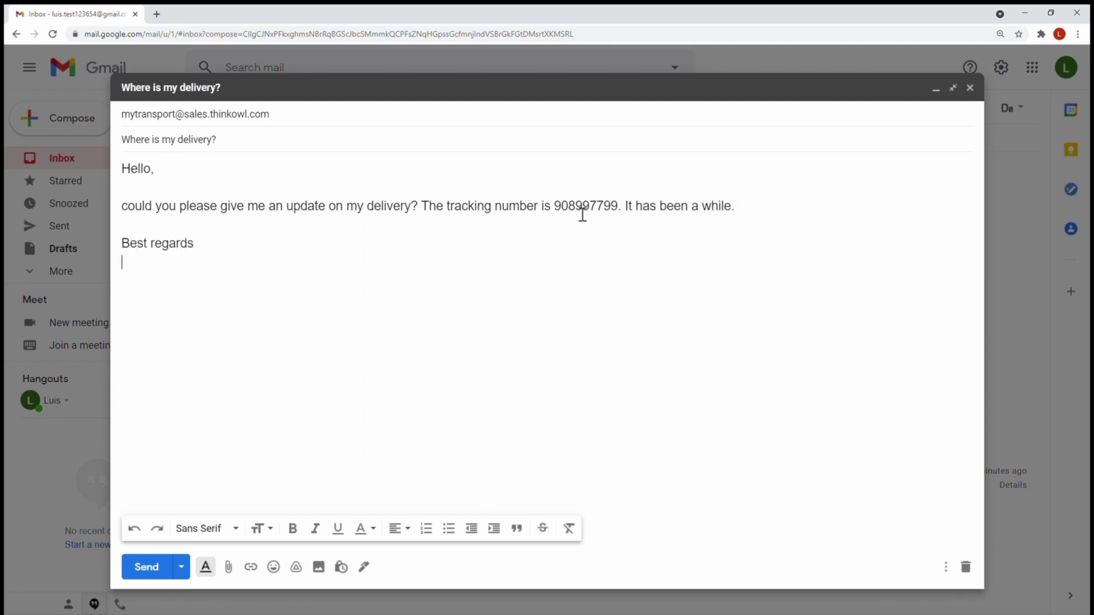
click(144, 569)
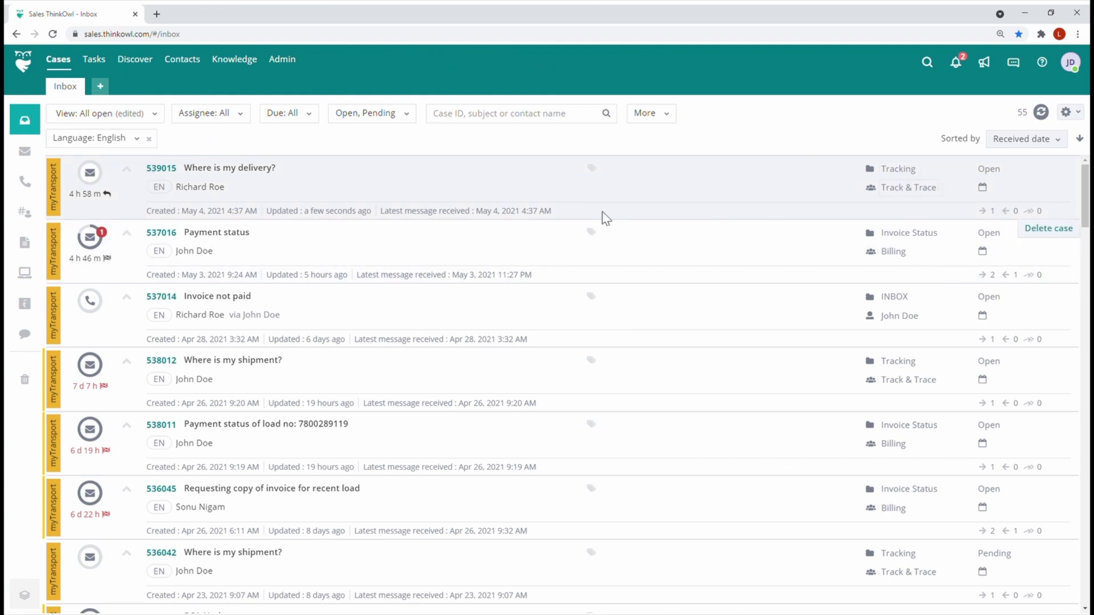
- Open case 539015 and check the customer's full contact details, then close them
click(162, 169)
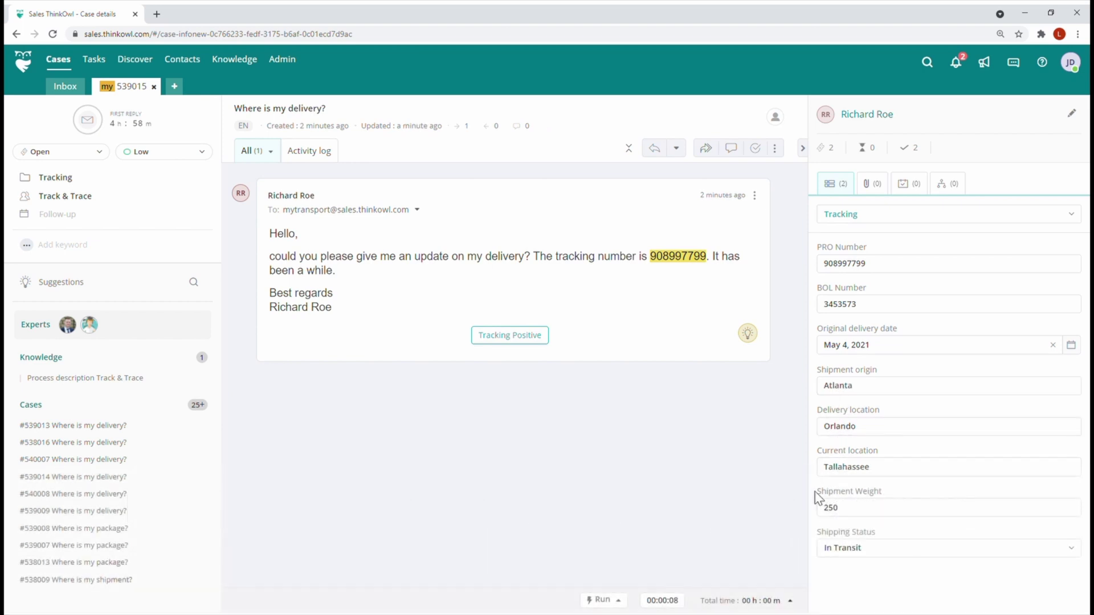
click(832, 150)
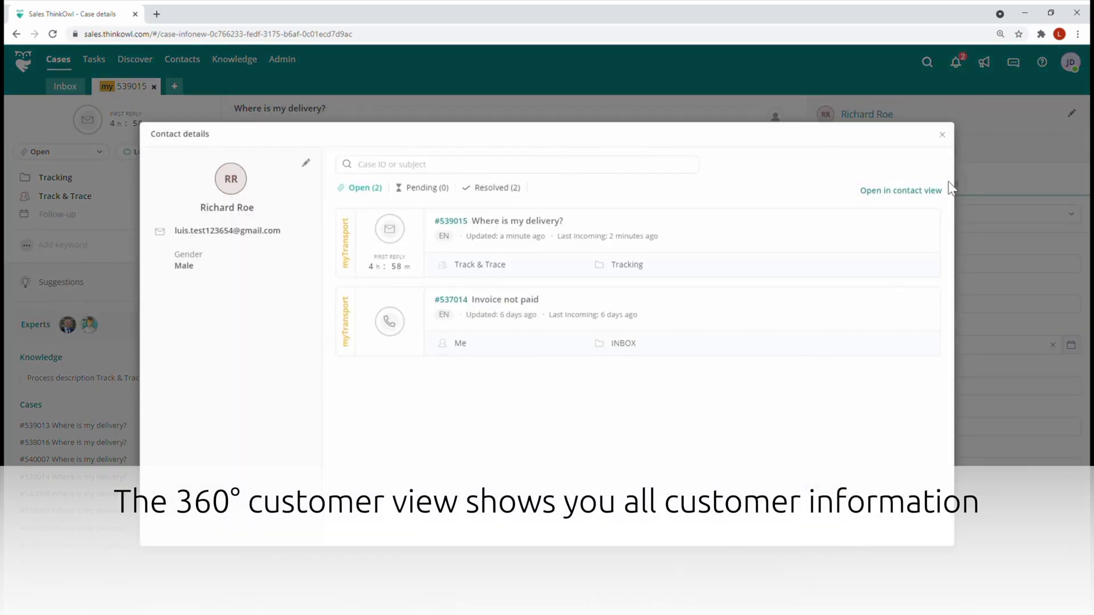
click(942, 135)
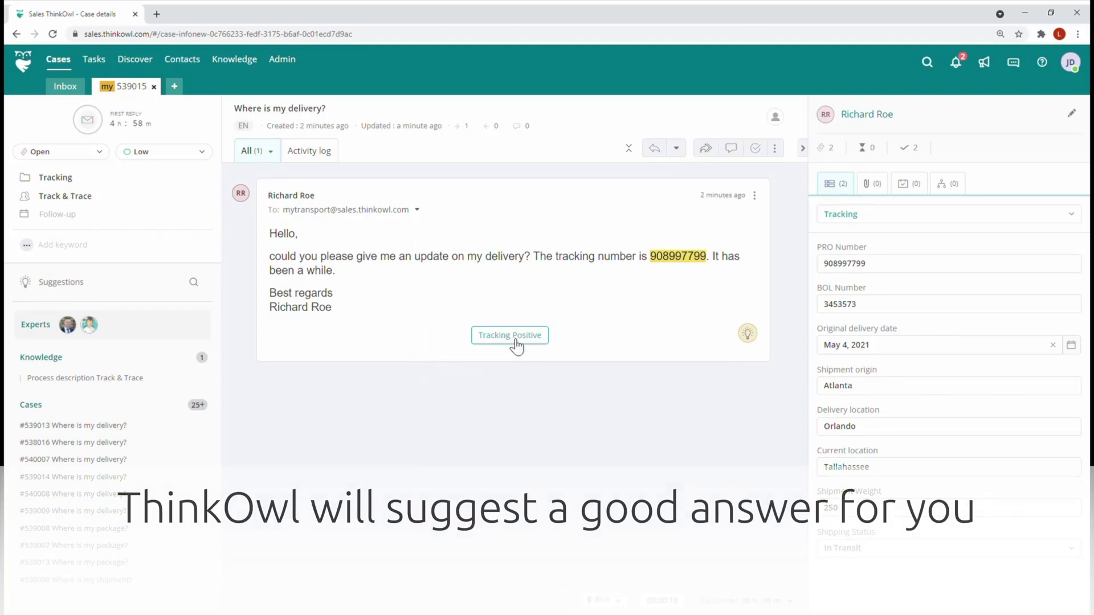
- Insert the Tracking Positive suggested reply and send it with Reply and resolve
click(512, 339)
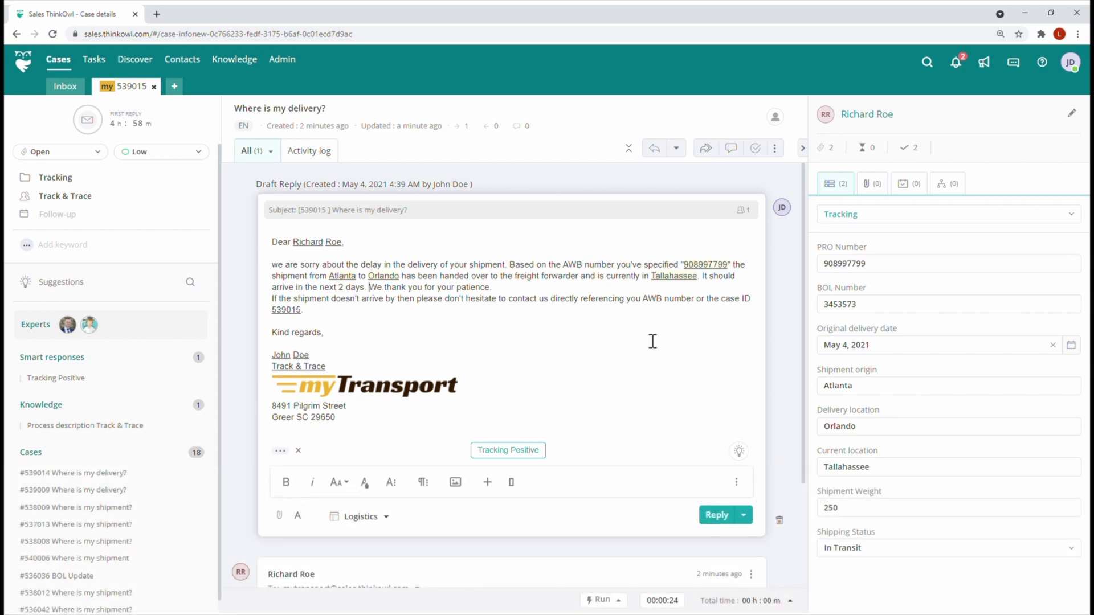
click(744, 516)
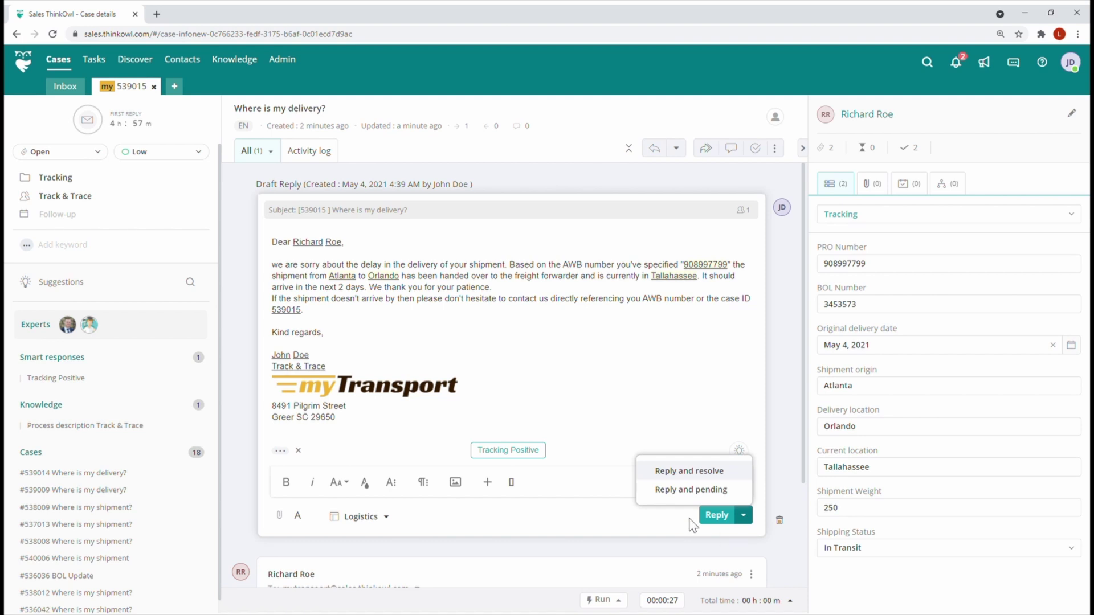
click(689, 472)
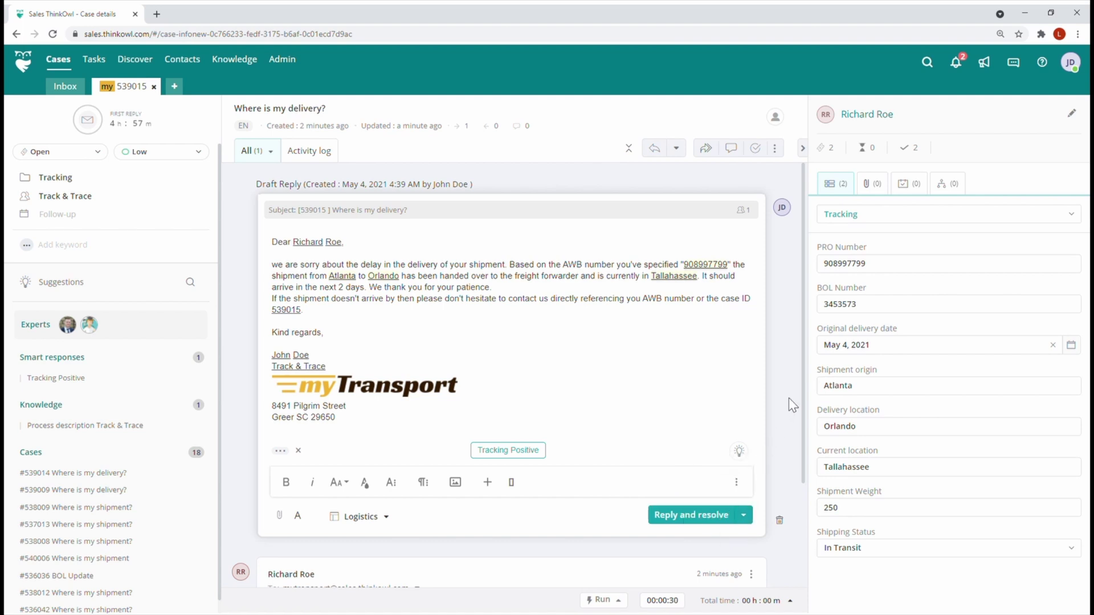
key(ctrl+Return)
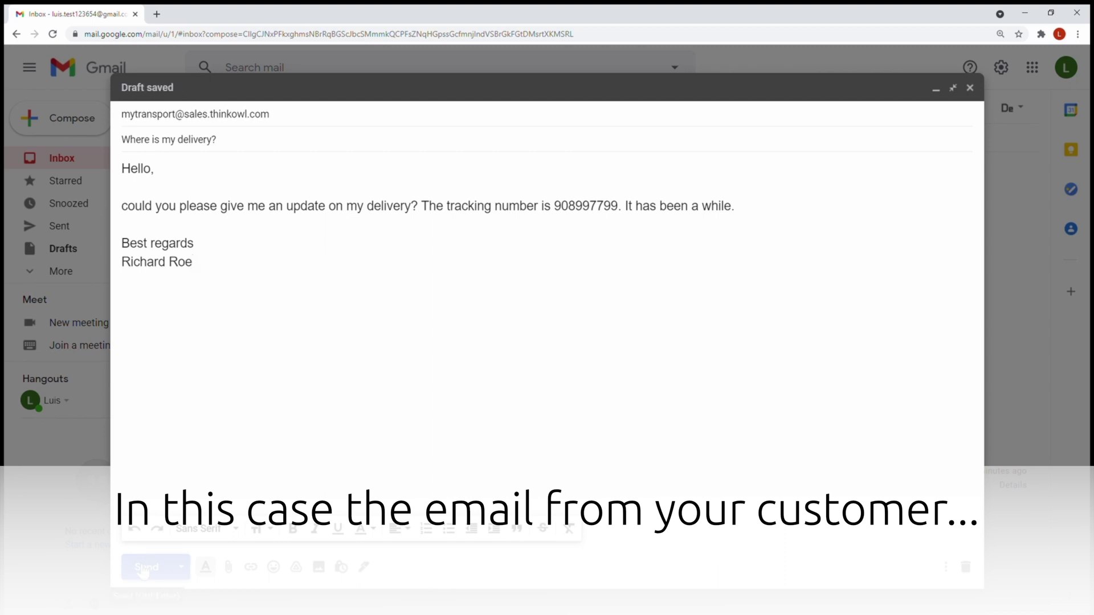
- Send the customer's 'Where is my delivery?' email from Gmail
click(143, 569)
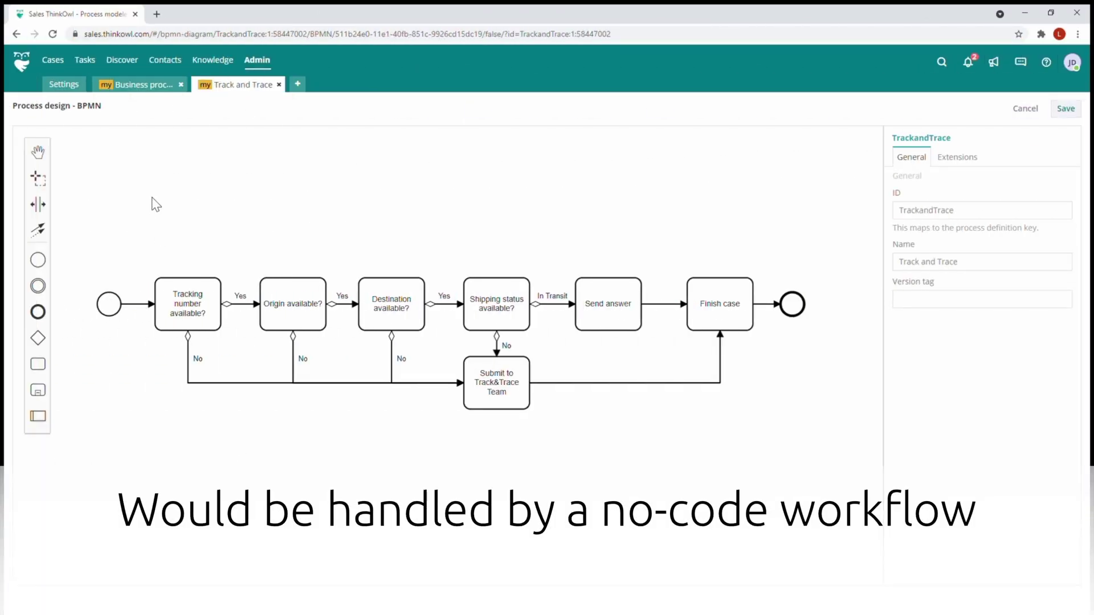
scroll(115, 367, up, 3)
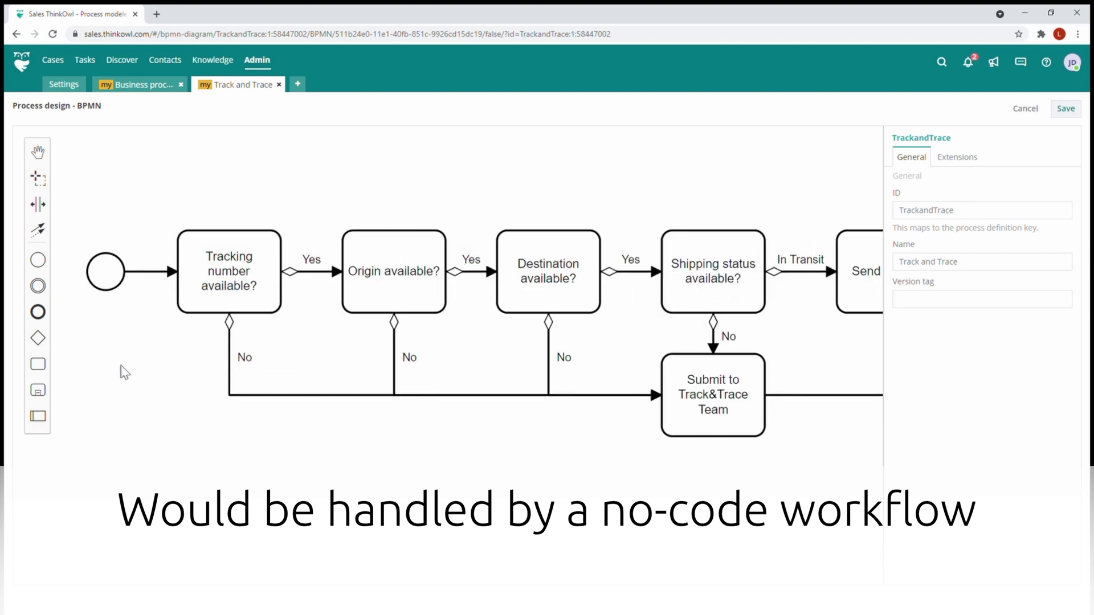
scroll(444, 498, right, 2)
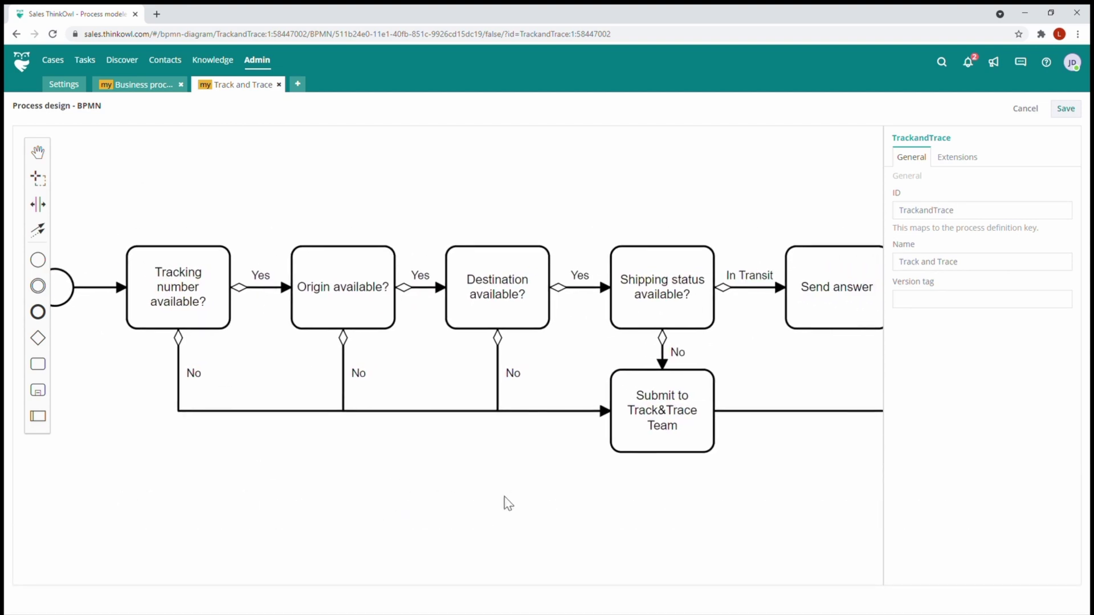
drag(776, 480, 470, 473)
scroll(308, 460, down, 5)
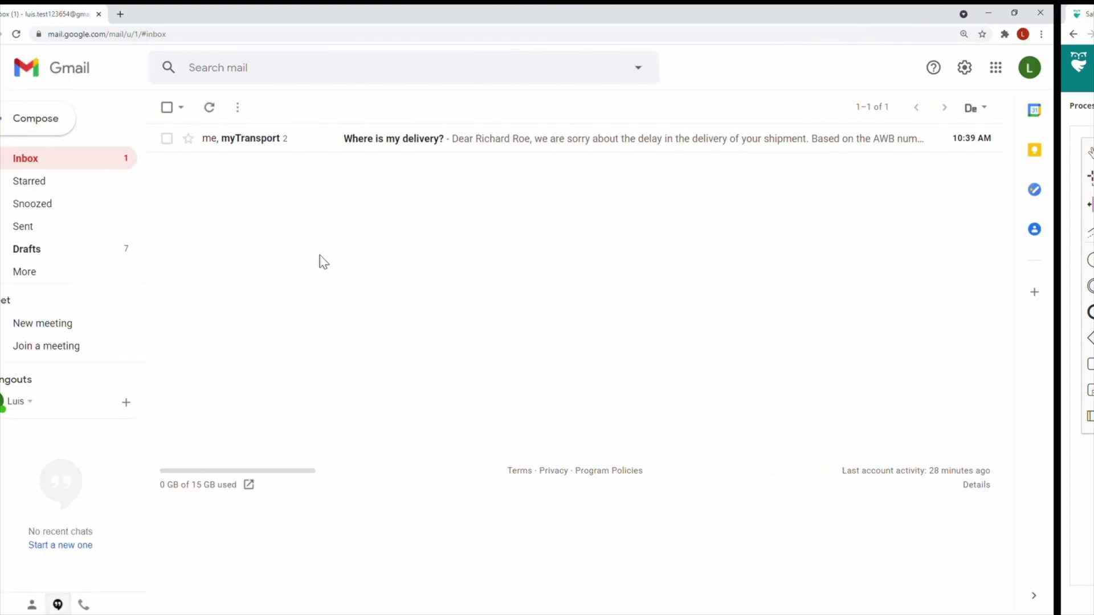
- Open the 'Where is my delivery?' thread and highlight the promised arrival within 2 days
click(427, 152)
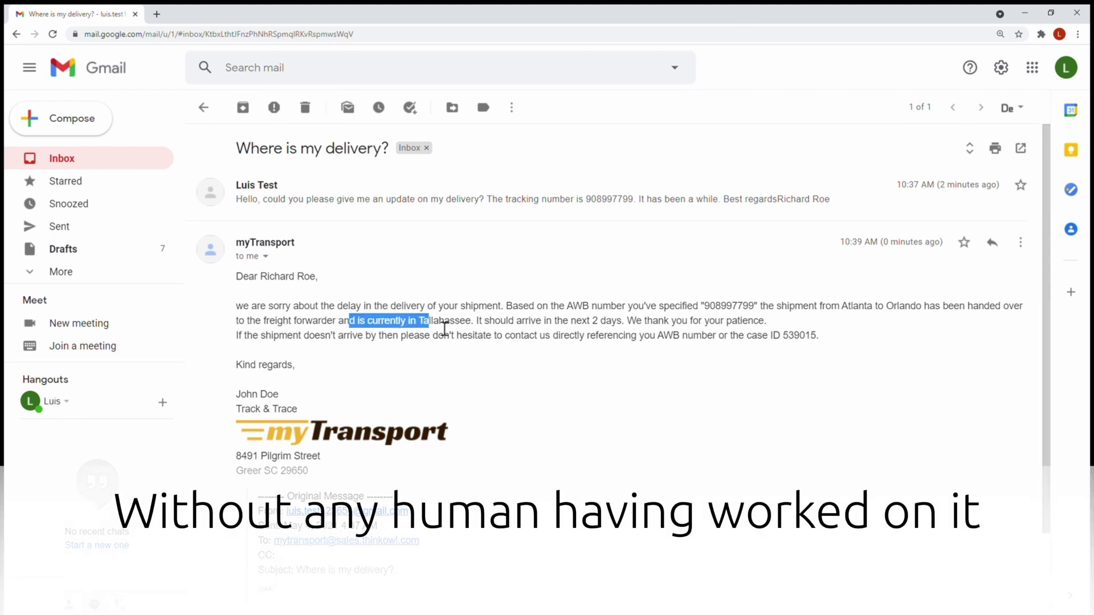
triple_click(471, 329)
click(482, 330)
drag(498, 328, 639, 332)
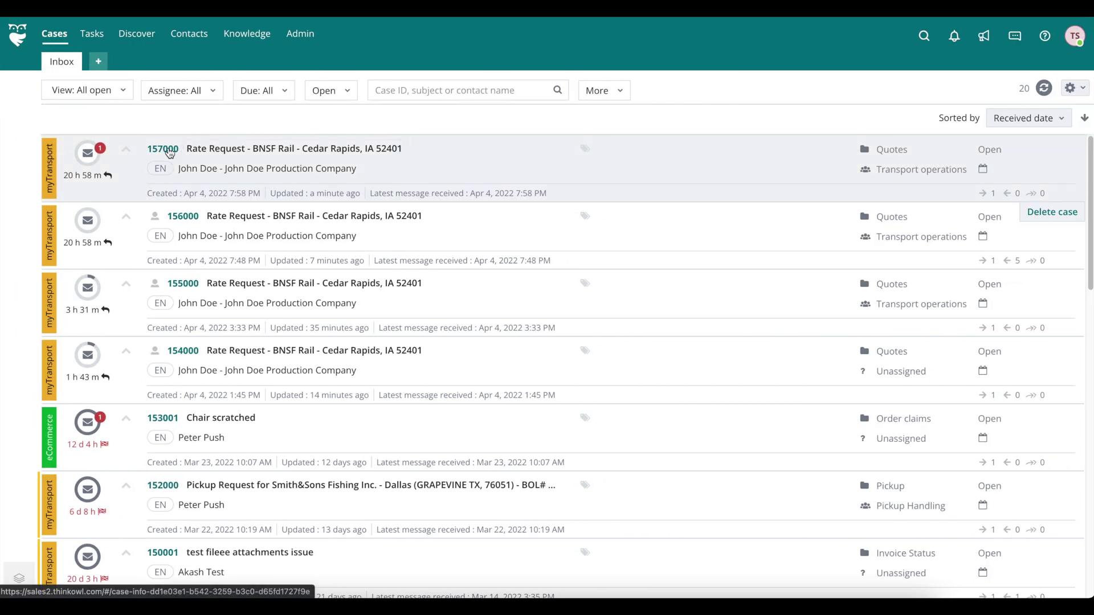
- Open rate request case 157000 and set Container weight to Legal weight
click(169, 152)
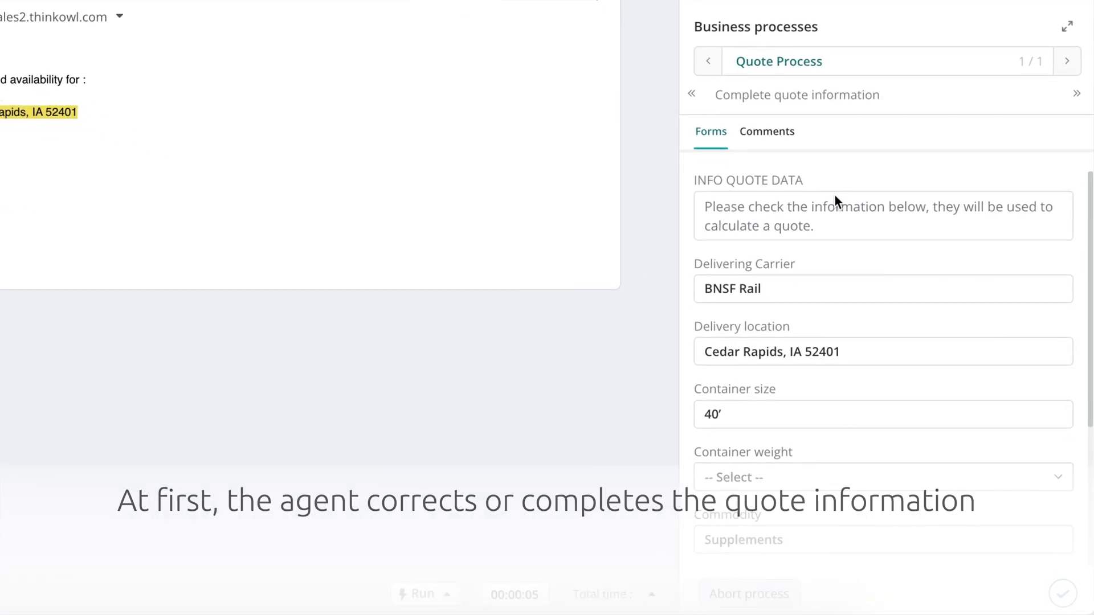
scroll(833, 191, down, 3)
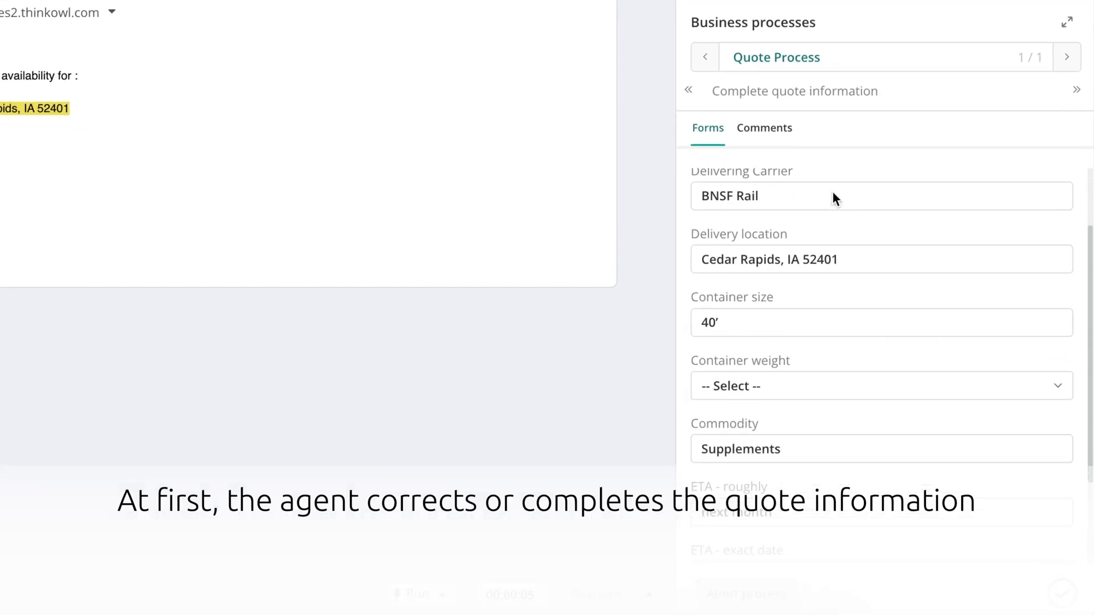
scroll(832, 194, down, 2)
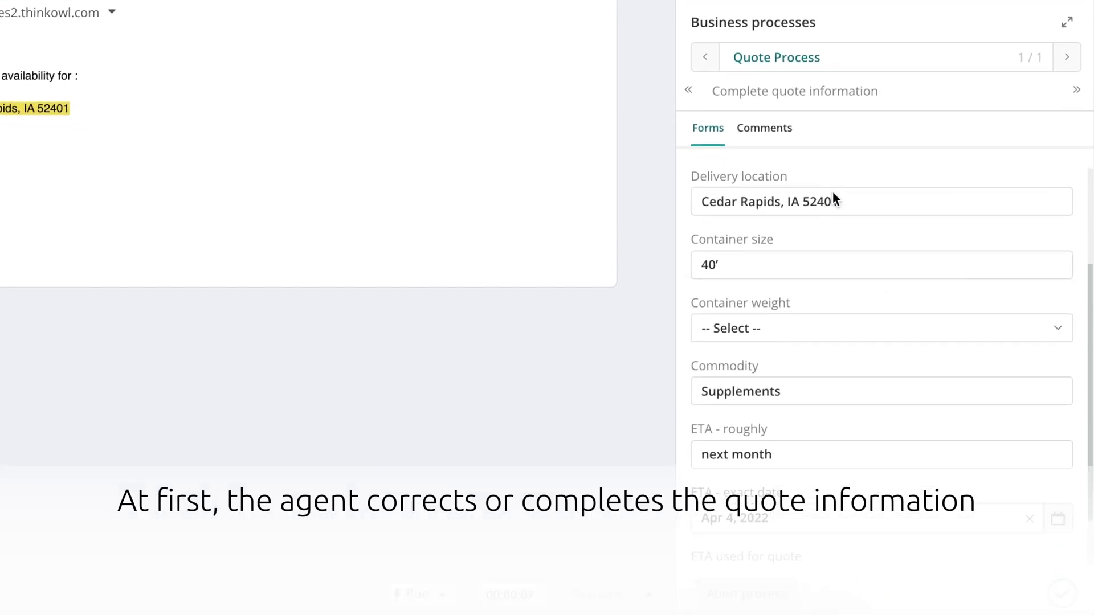
click(758, 320)
click(758, 435)
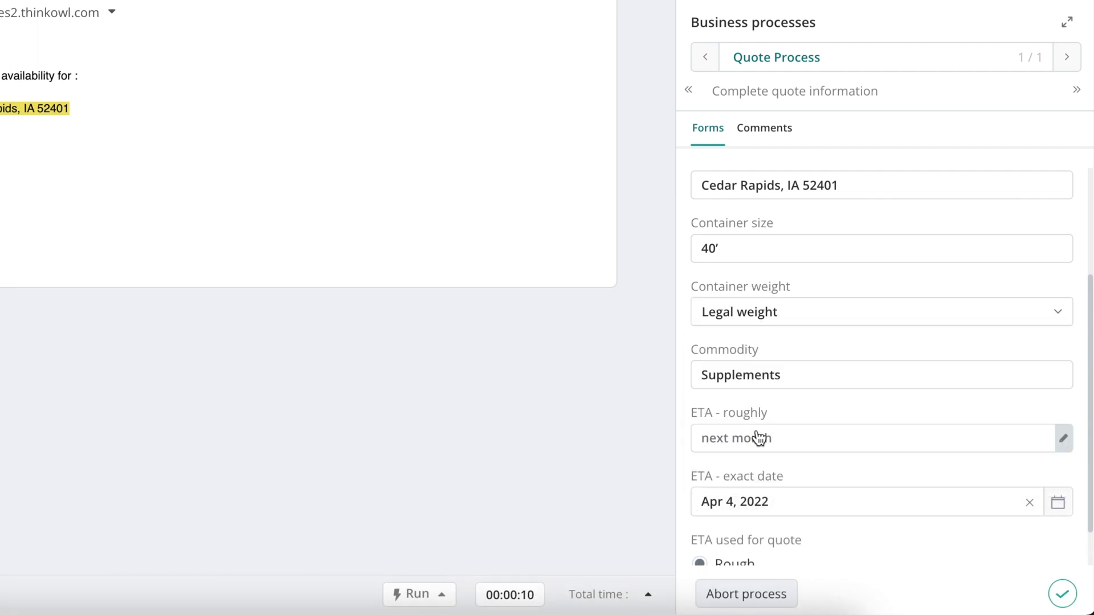
- Set the exact ETA date to May 5, 2022
scroll(759, 438, down, 1)
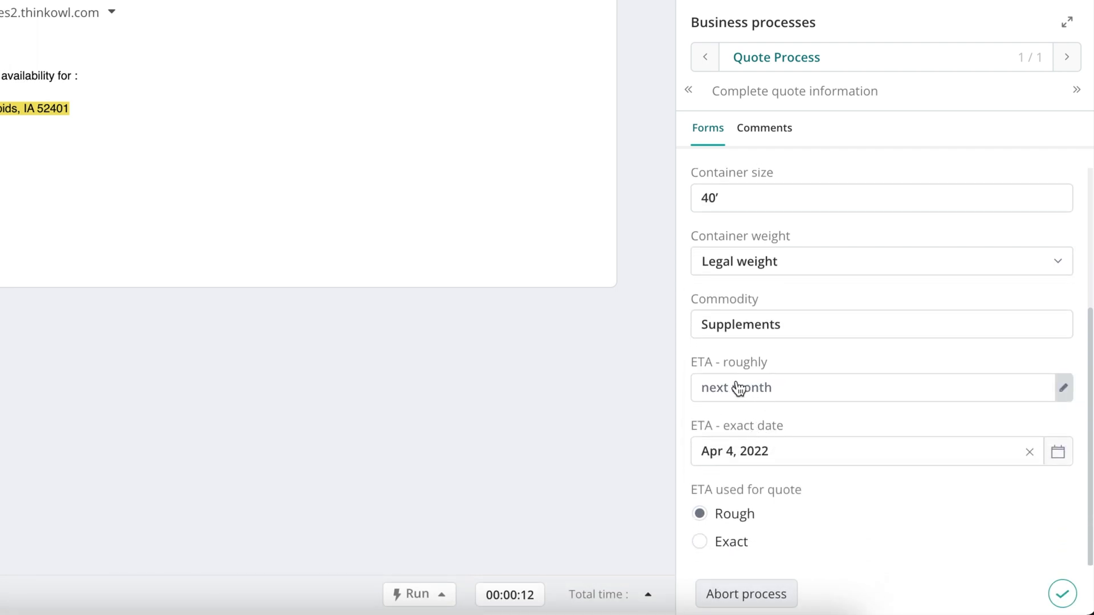
click(770, 449)
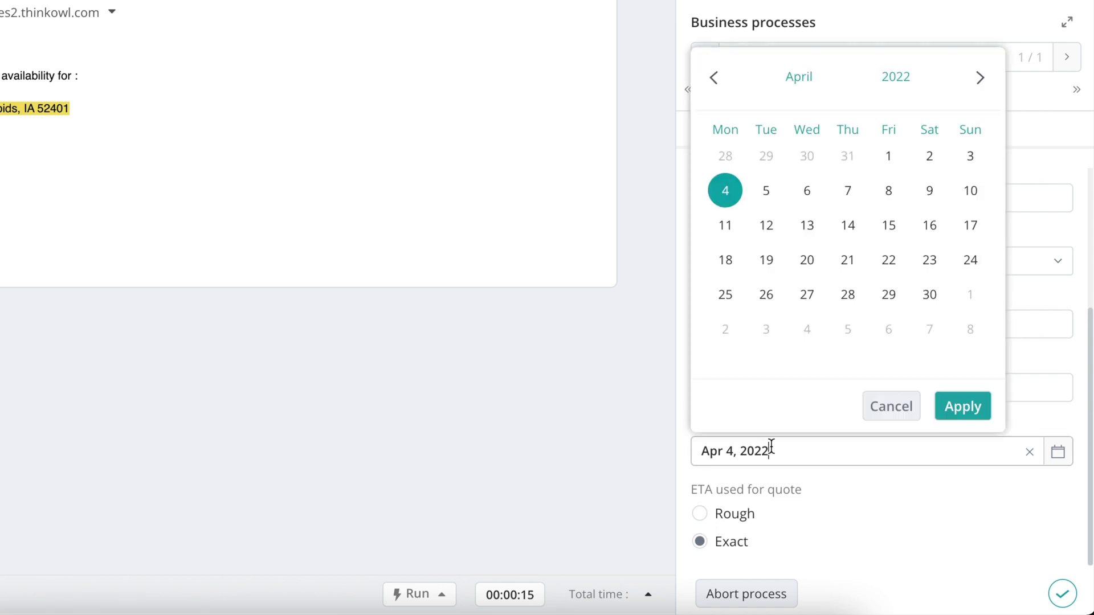
click(855, 334)
click(963, 406)
scroll(896, 500, up, 4)
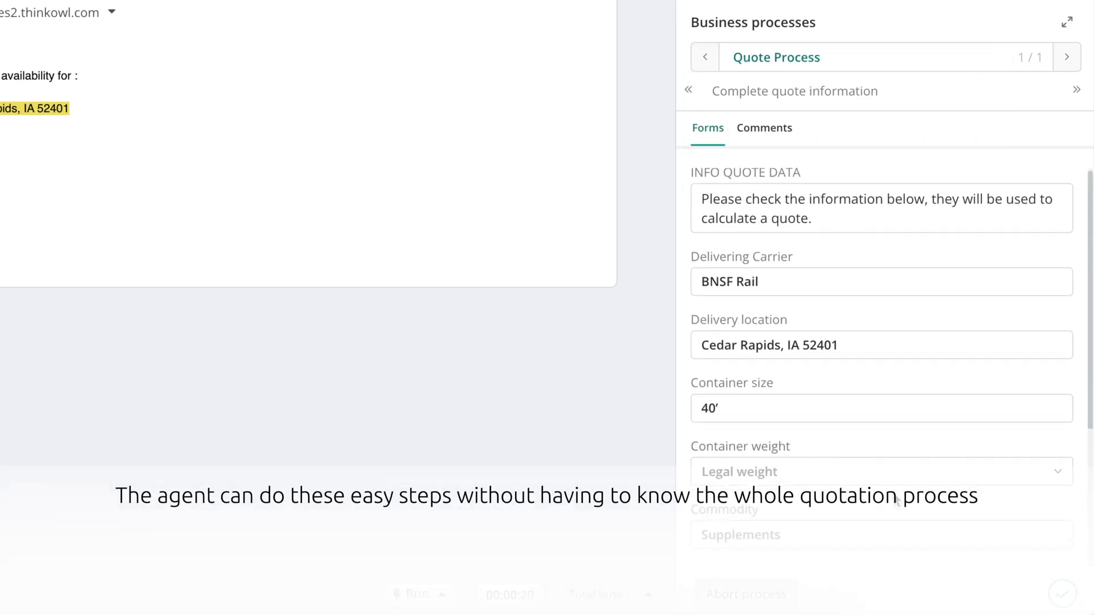
scroll(896, 500, down, 4)
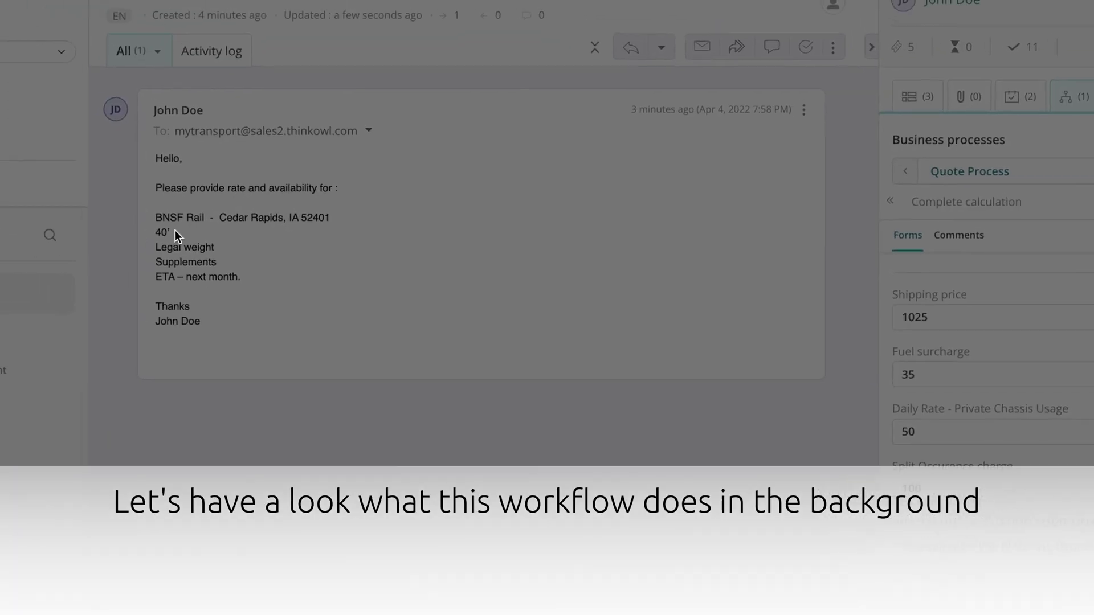
- Expand the Quote Process diagram full-size, enlarge its area, and zoom it to fit
click(1068, 21)
click(350, 79)
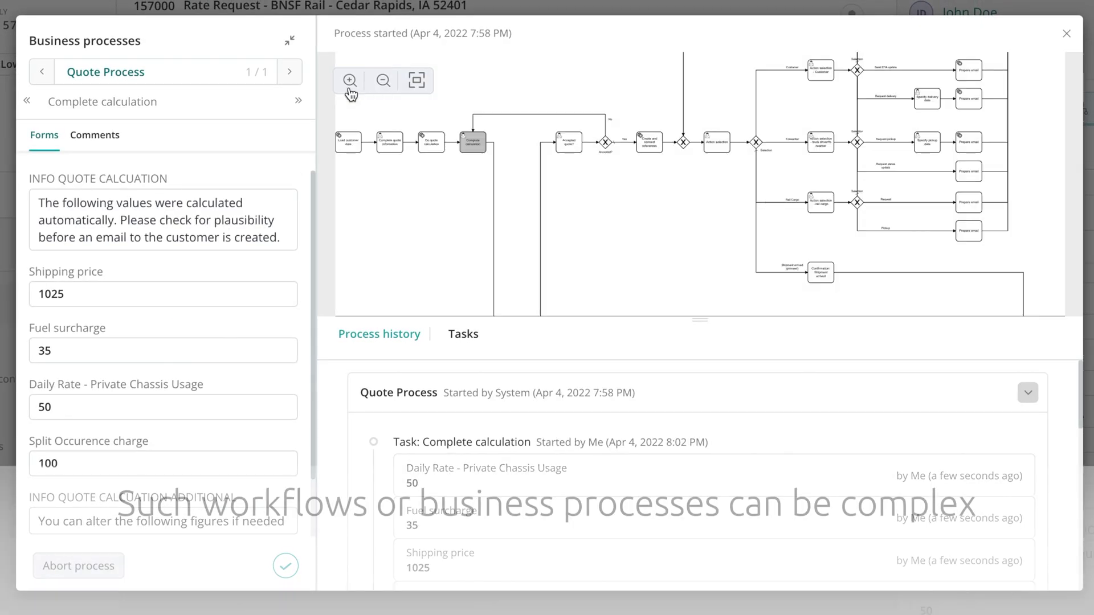
click(350, 80)
drag(609, 320, 587, 507)
click(416, 80)
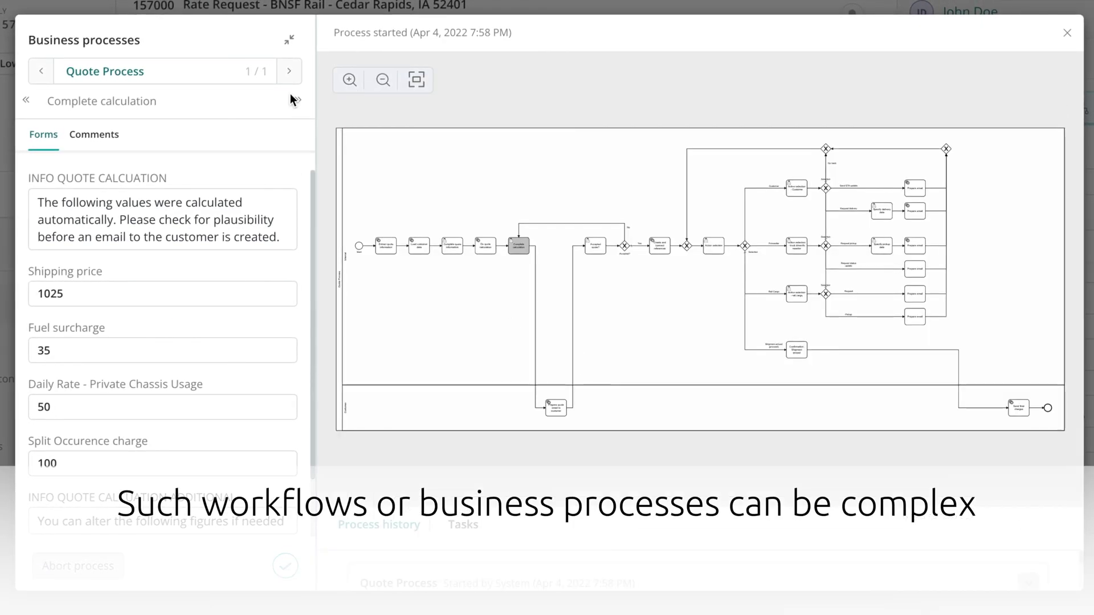
click(350, 80)
- Pan the diagram from the Start event to the Accepted quote? gateway and quote email task
drag(383, 250, 764, 299)
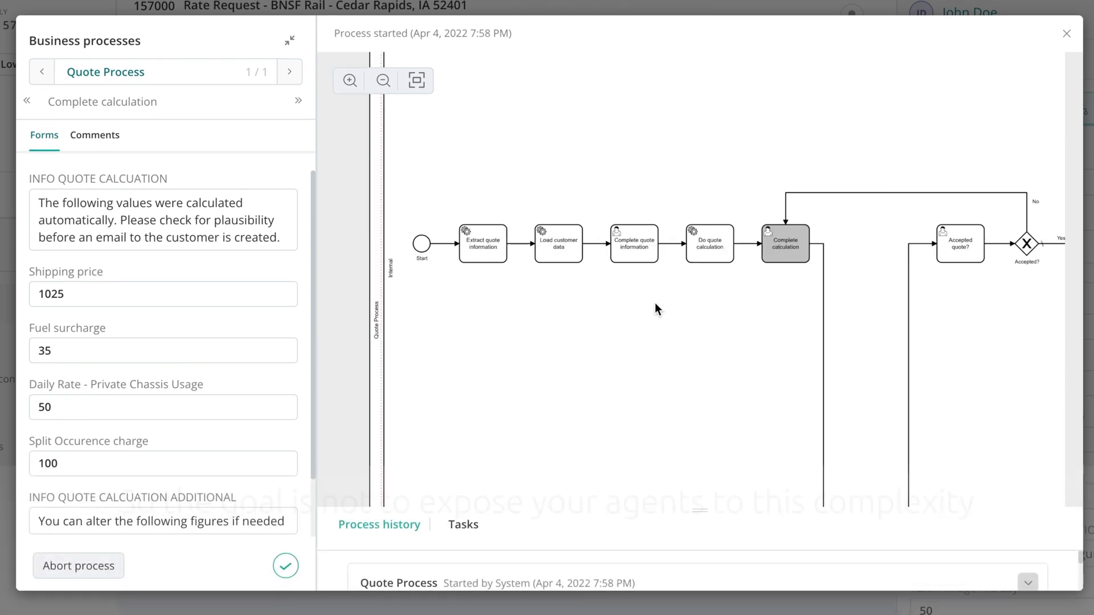
click(349, 79)
drag(442, 143, 497, 139)
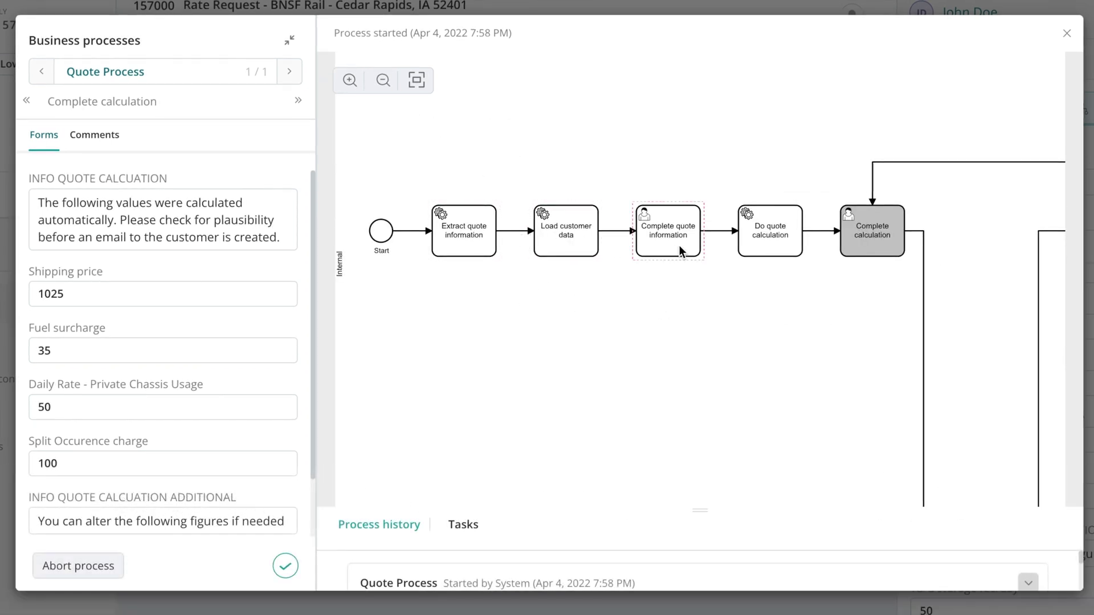
drag(843, 272, 440, 174)
drag(832, 401, 646, 505)
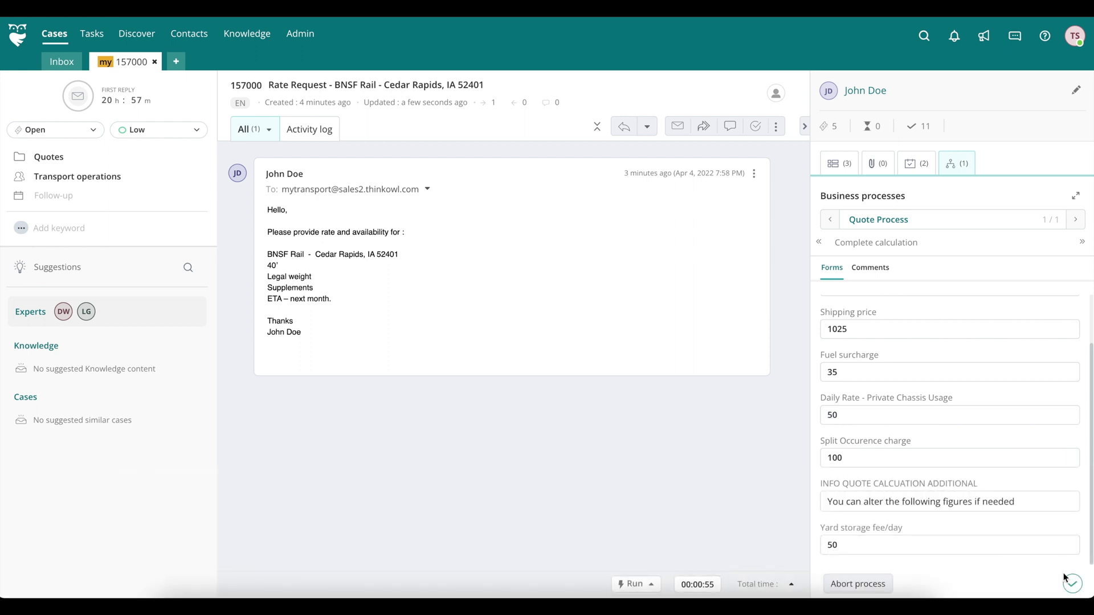
- Complete the calculation task and send the quote email ($1025 shipping, 35% fuel surcharge) as a plain reply
click(1071, 582)
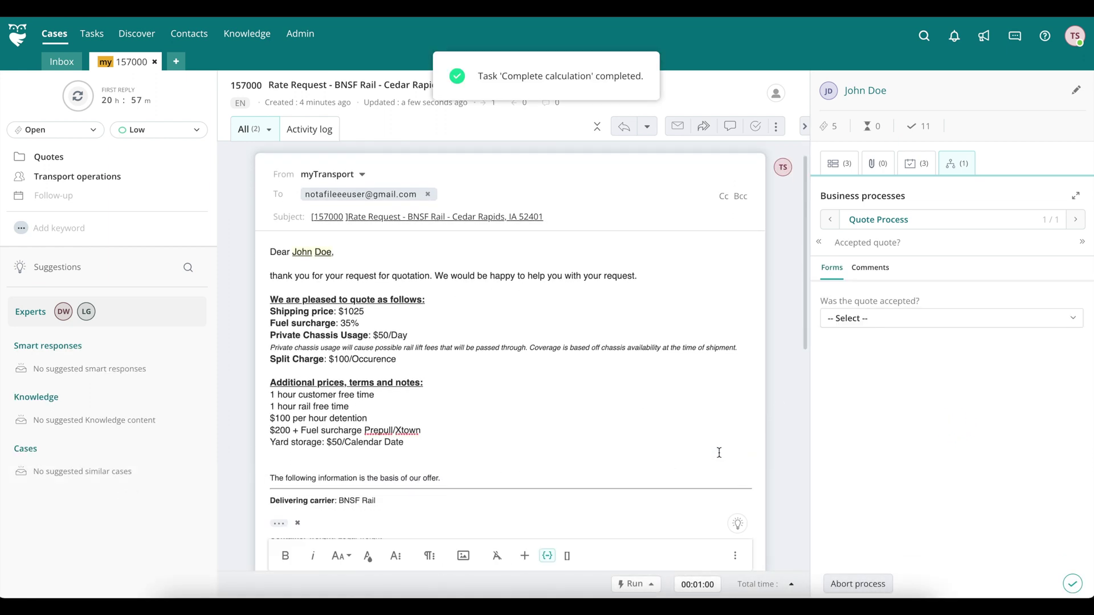
scroll(502, 406, down, 3)
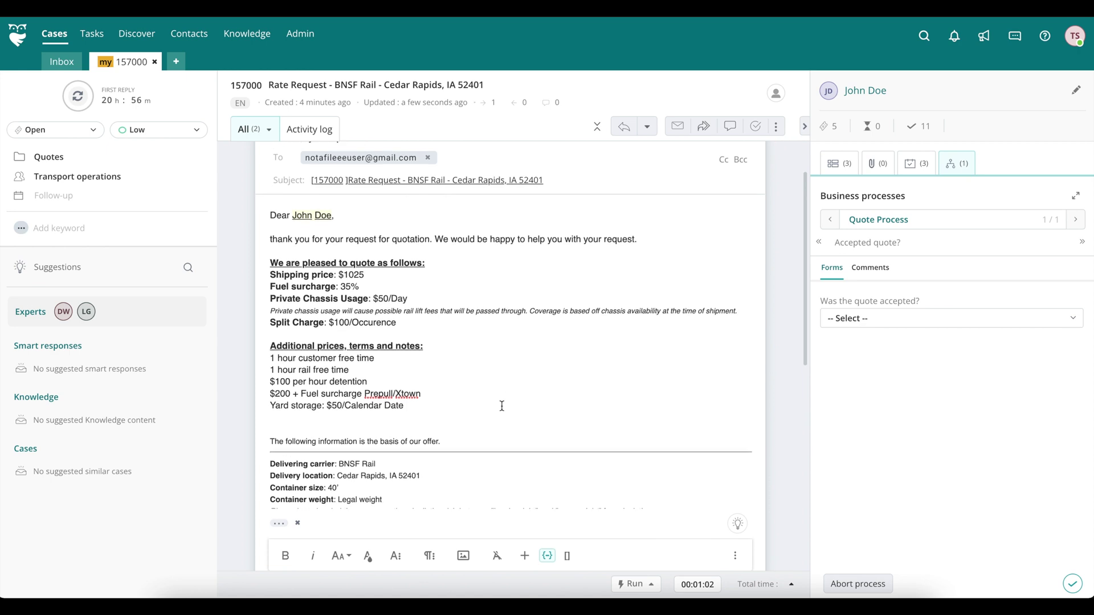
scroll(502, 406, down, 2)
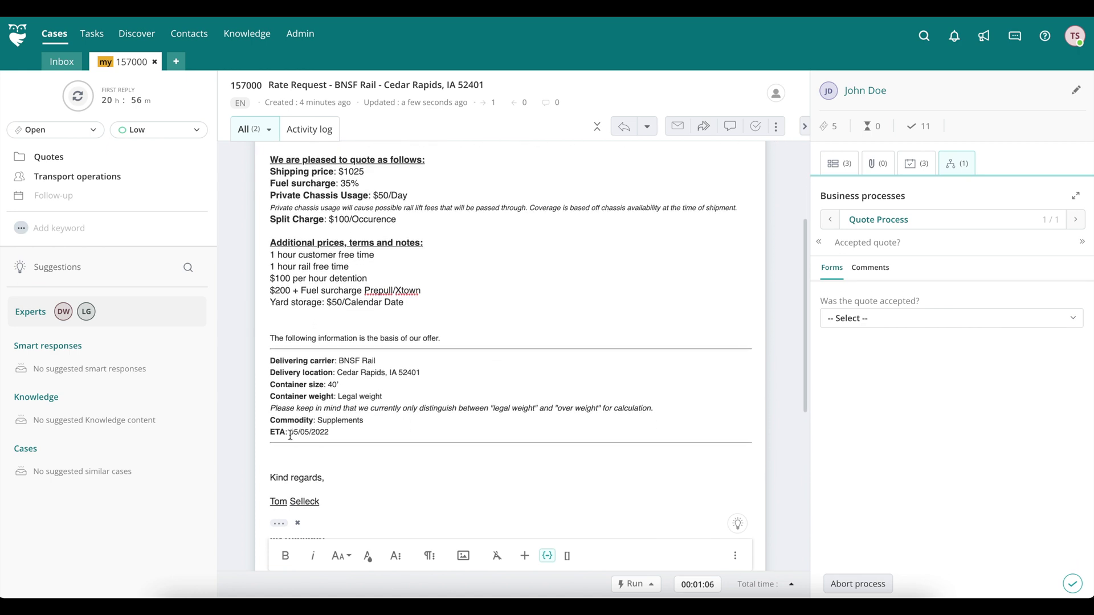
scroll(661, 413, down, 5)
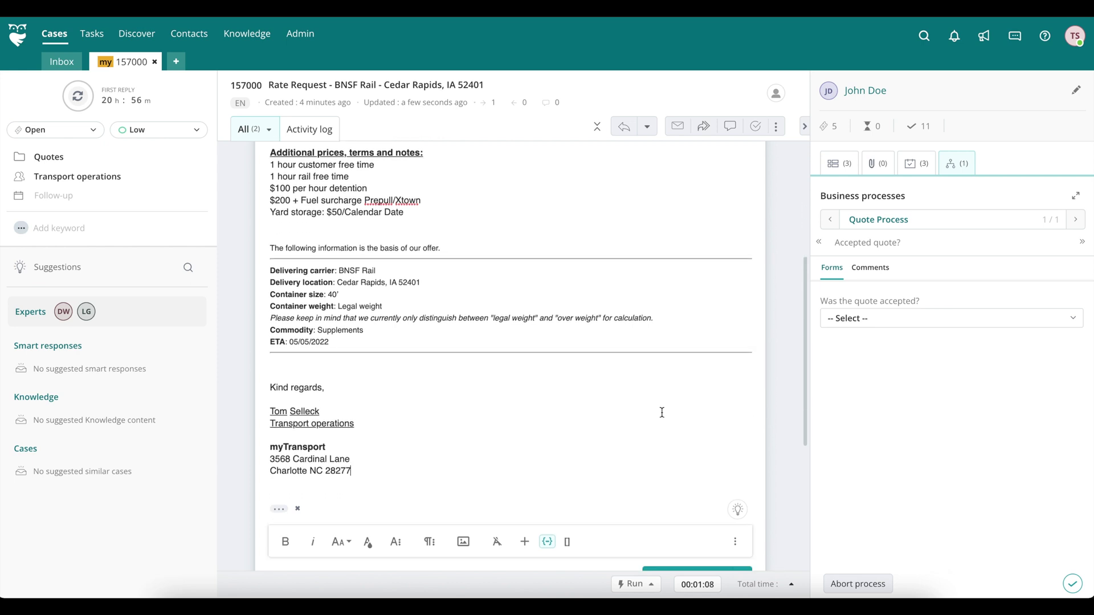
click(743, 383)
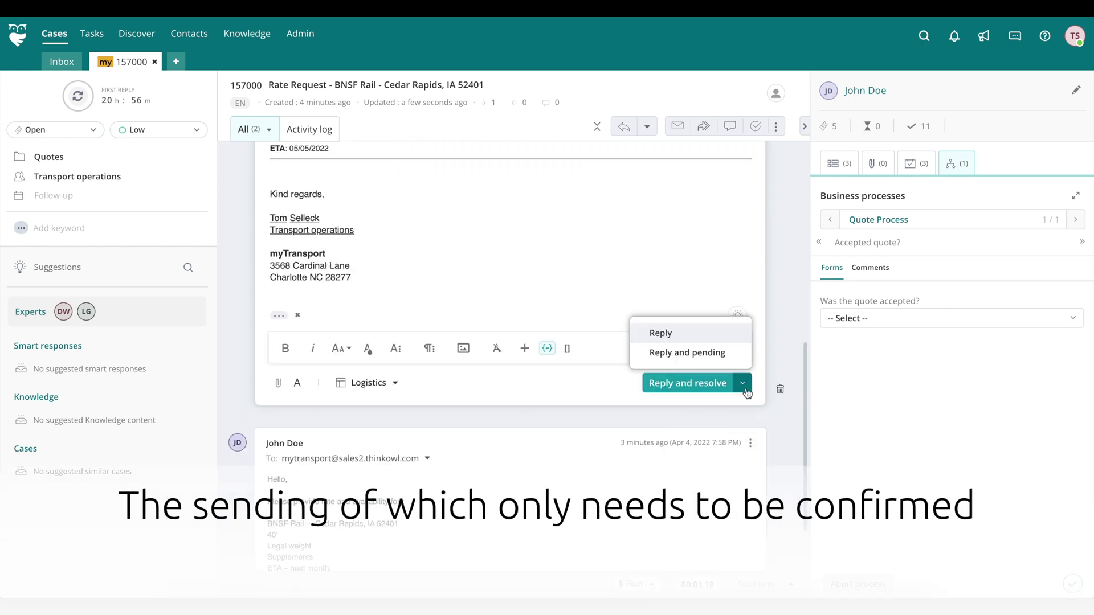
click(741, 337)
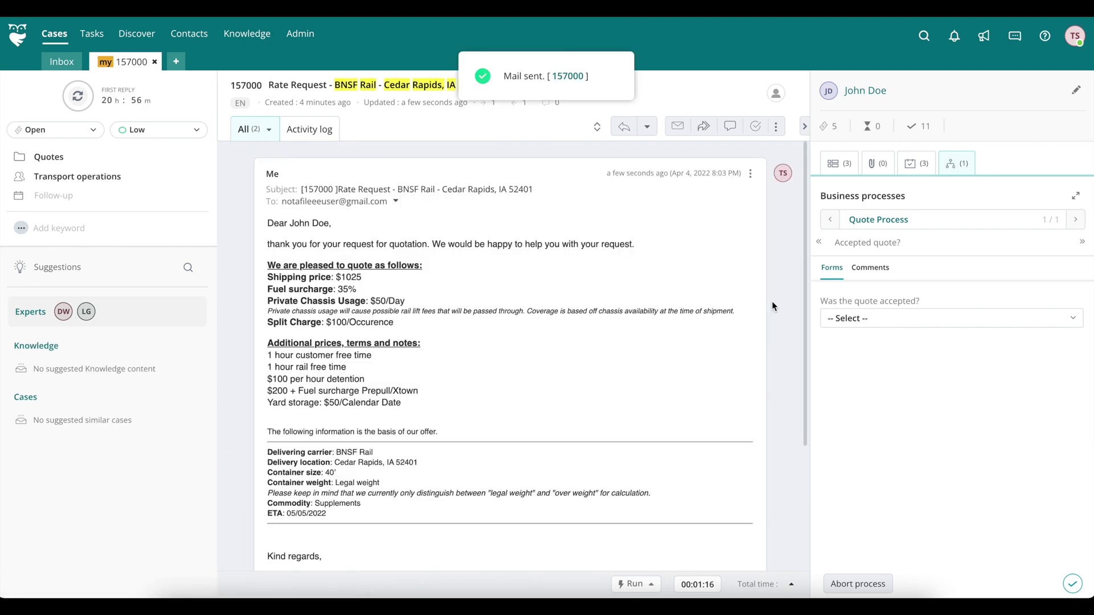
- Answer 'Was the quote accepted?' with Yes (proceed) and complete the task
click(923, 318)
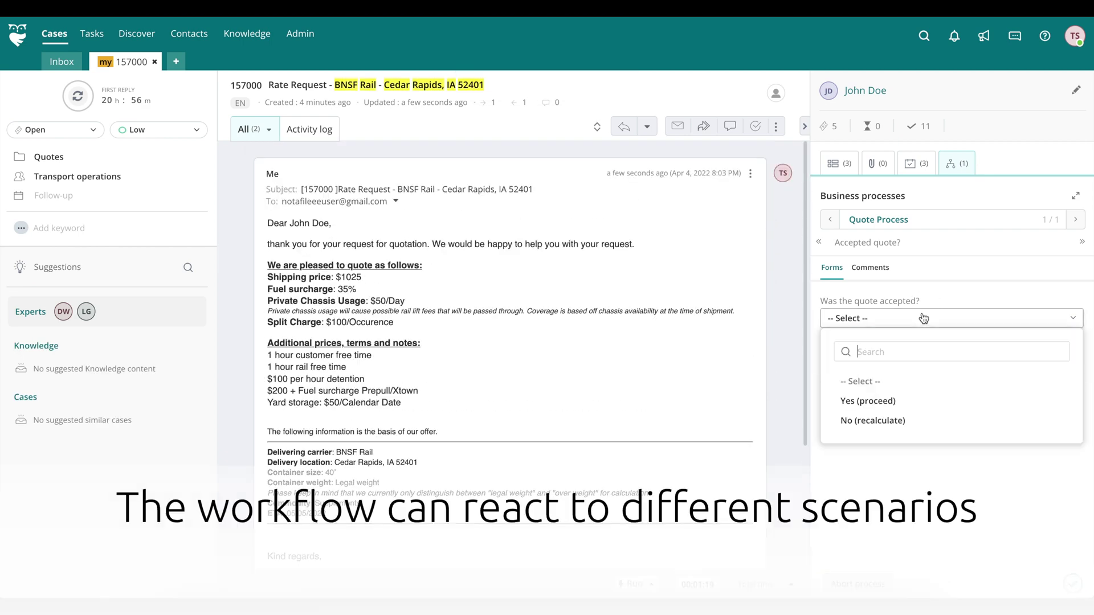
click(915, 403)
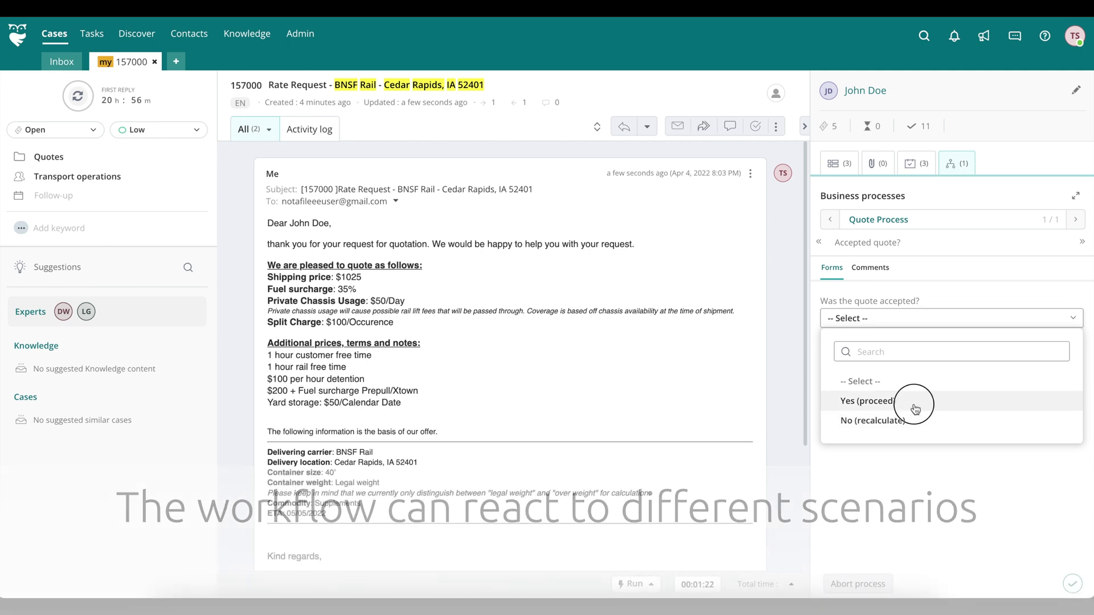
click(1075, 587)
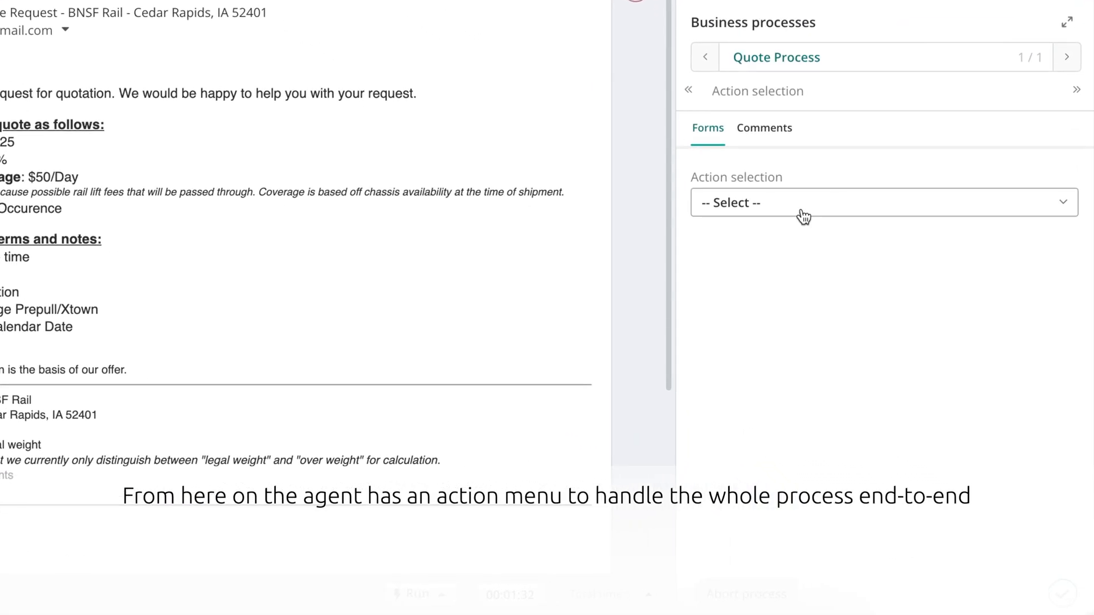
- Choose Contact customer as the next action, then go back to action selection
click(837, 257)
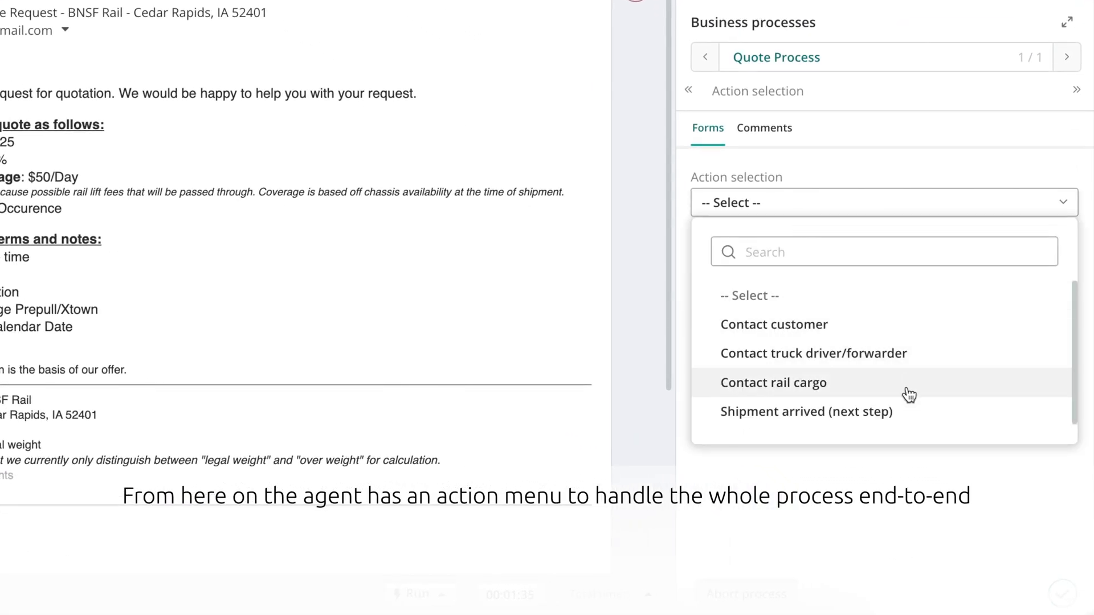
click(895, 322)
click(1062, 594)
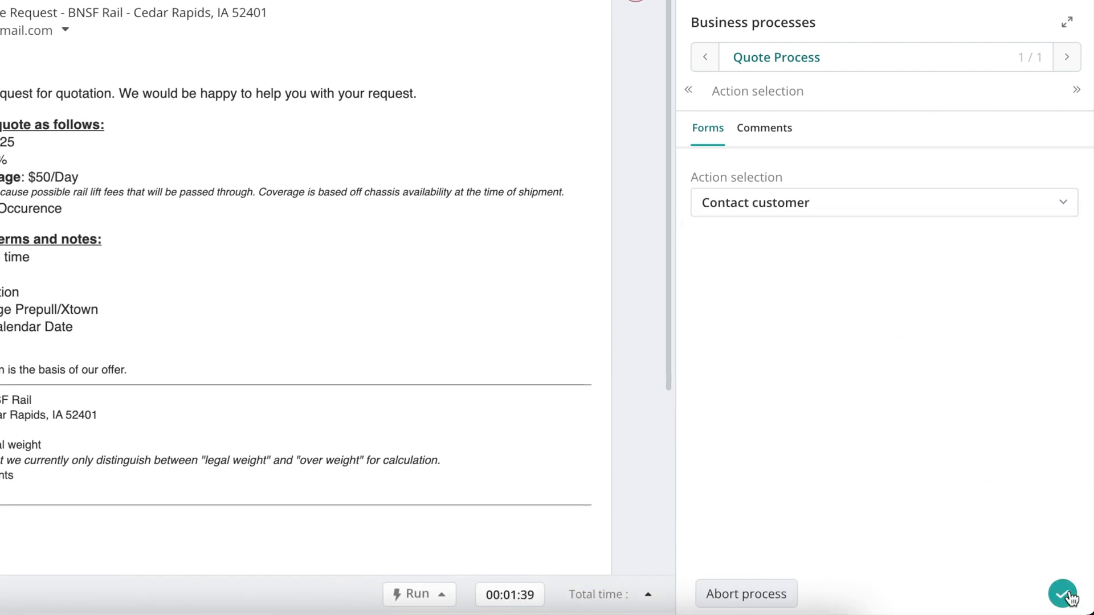
click(944, 206)
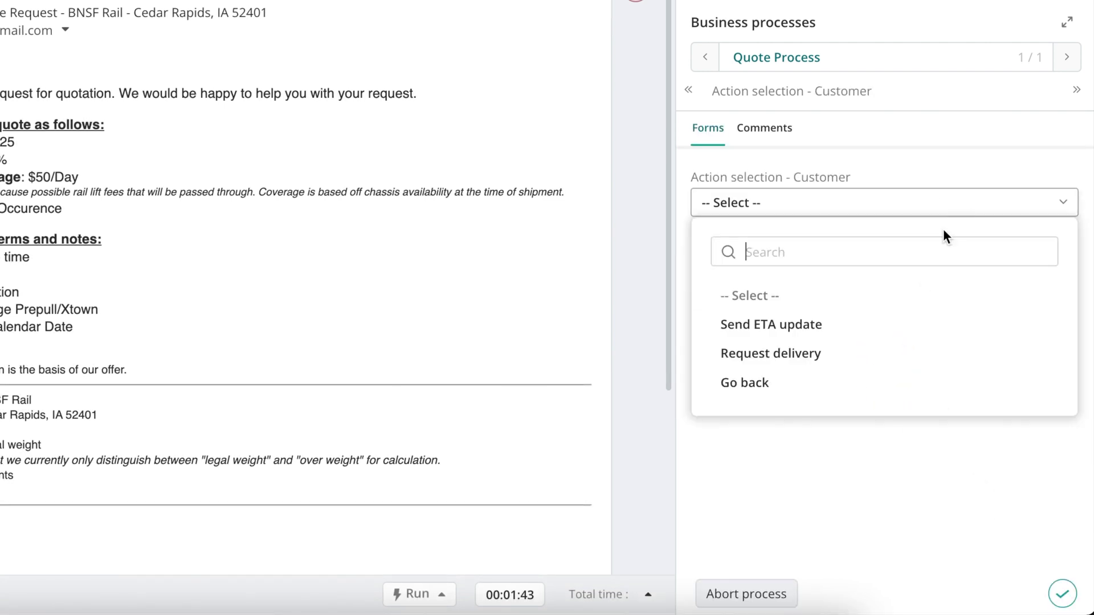
click(787, 378)
click(1062, 594)
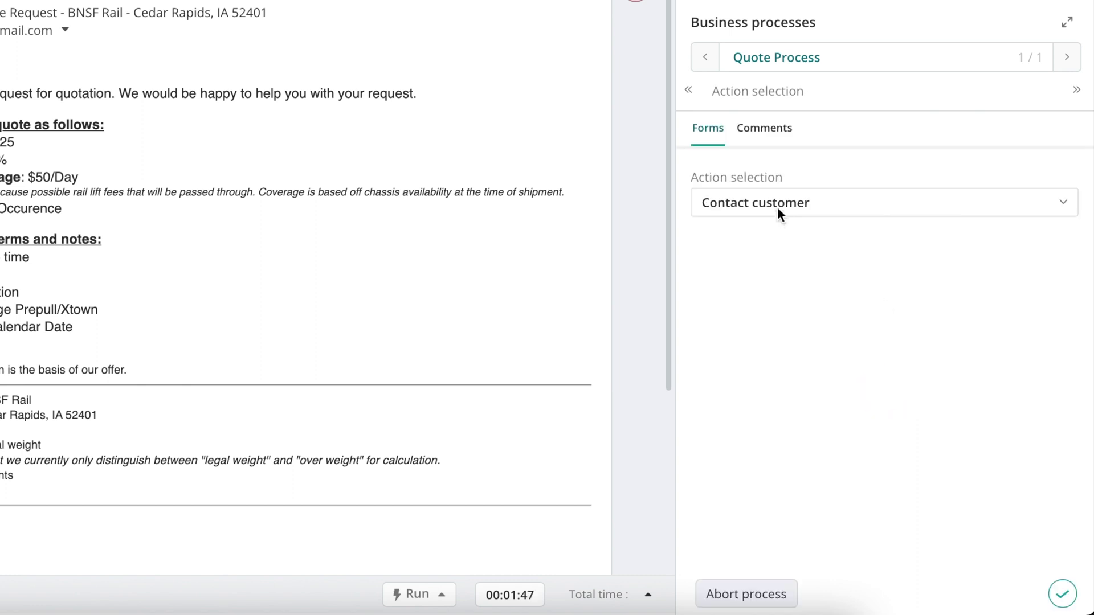
- Choose Contact truck driver/forwarder and then Request pickup
click(771, 205)
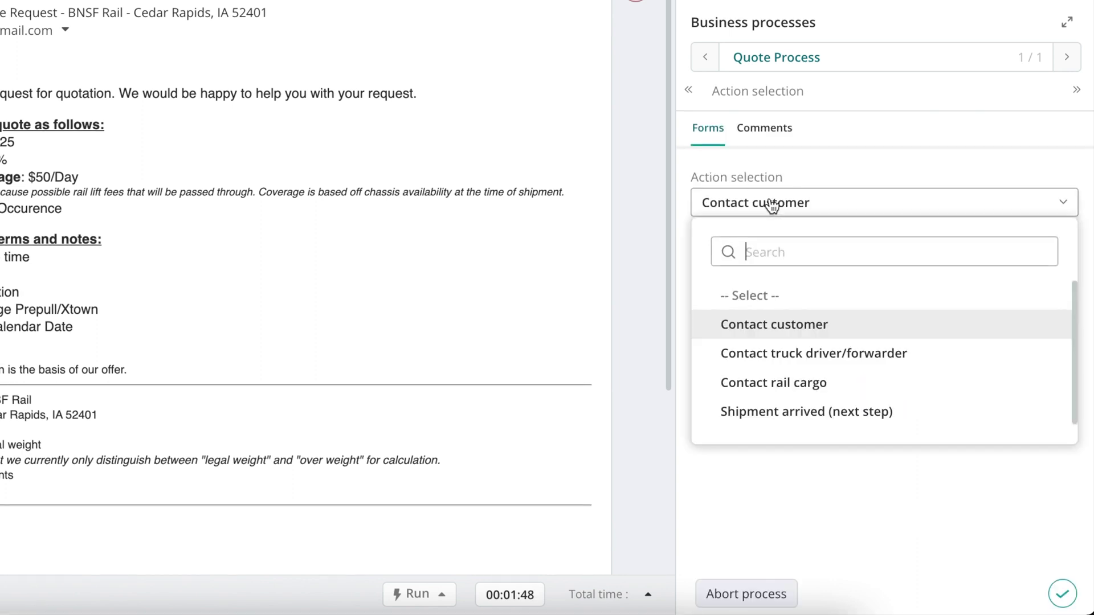
click(960, 365)
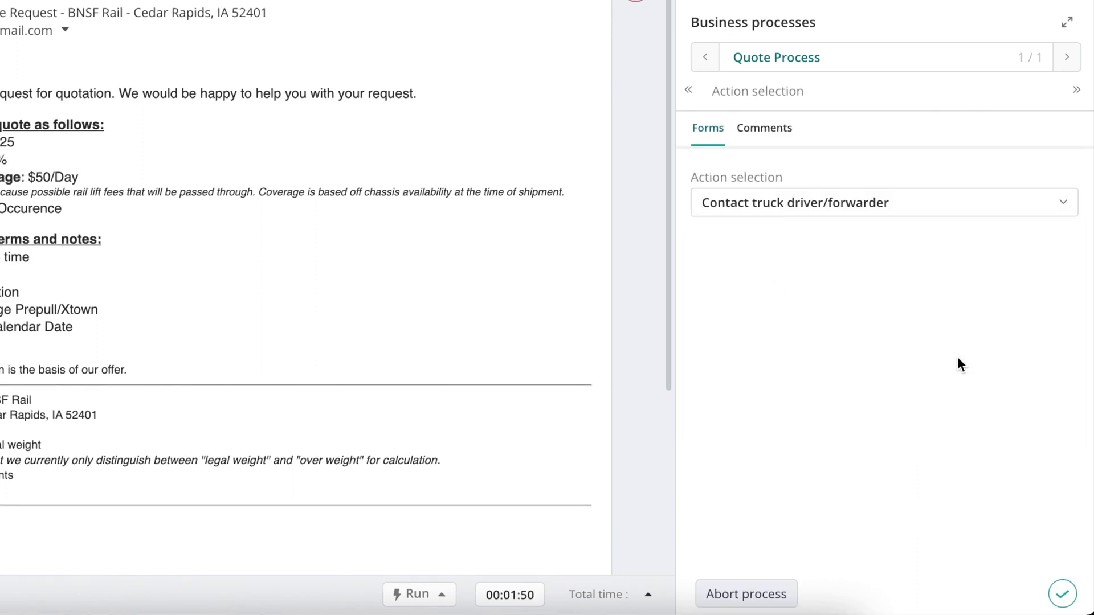
click(1063, 595)
click(859, 211)
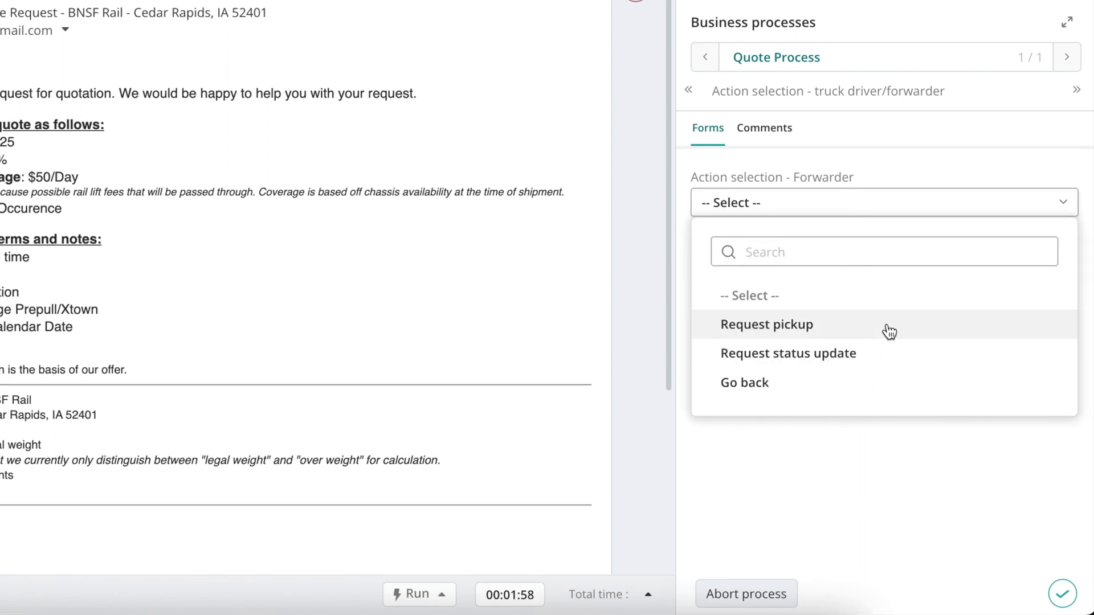
click(889, 332)
click(1062, 593)
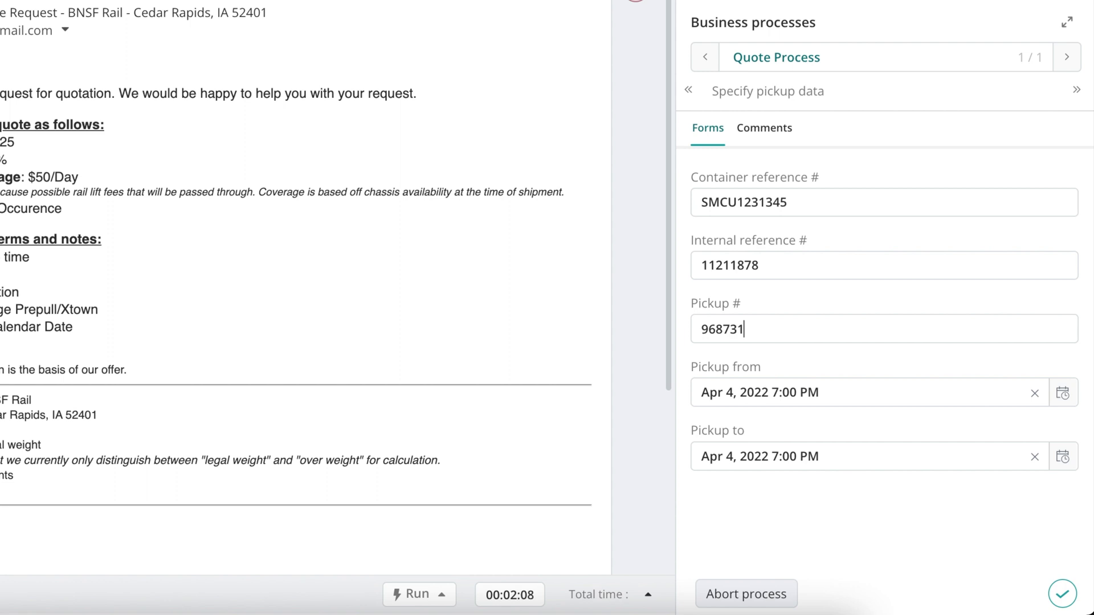
- Set Pickup from to May 3, 2022 10:00 AM and Pickup to 12:00 PM, then submit
click(810, 392)
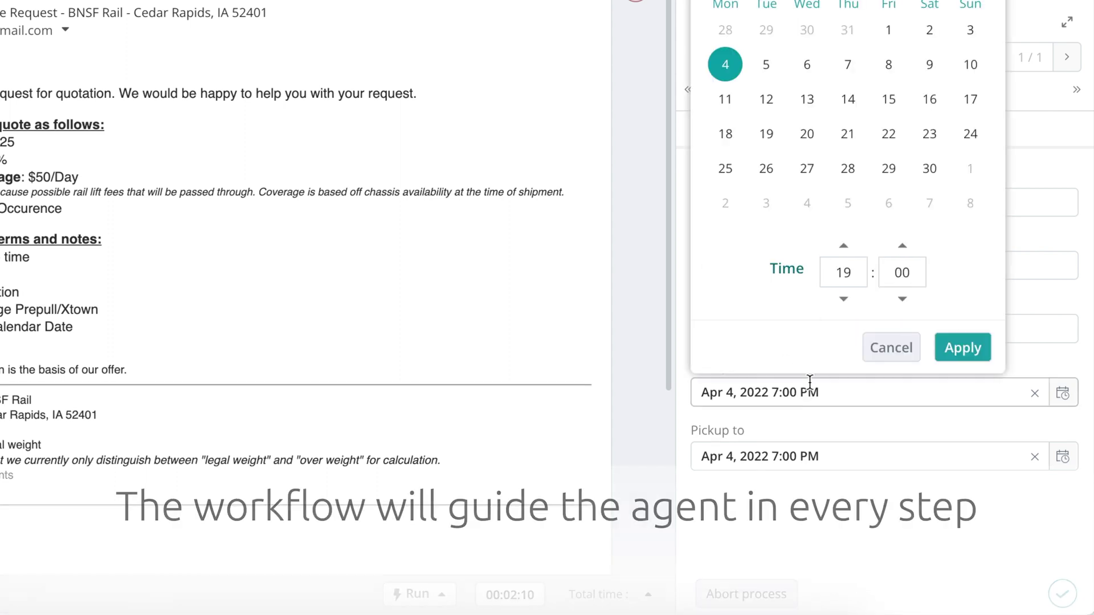
scroll(768, 204, down, 1)
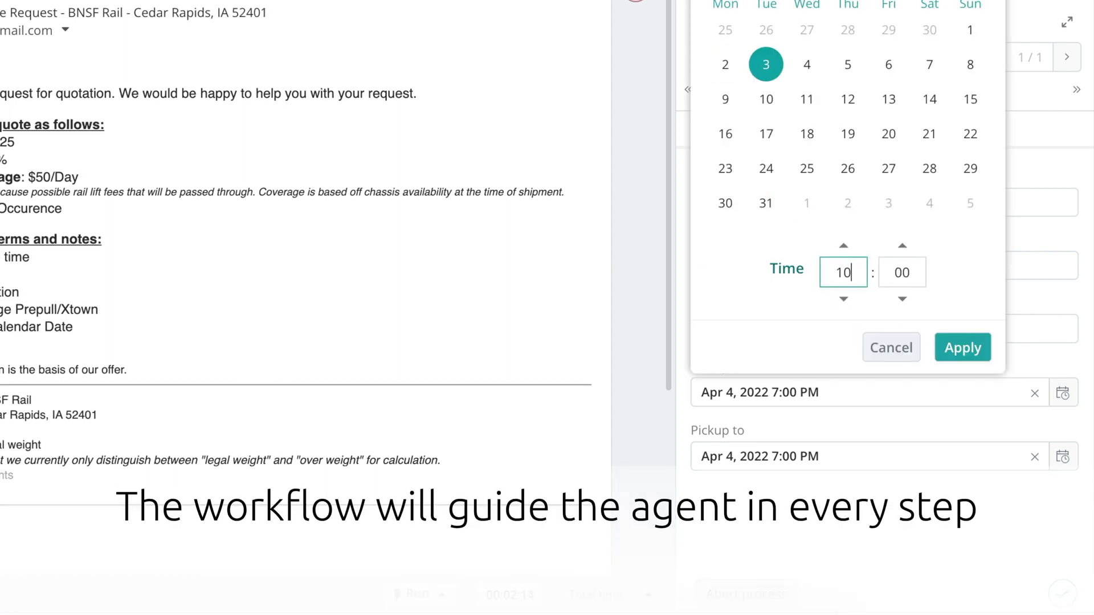
text(10)
click(963, 345)
click(800, 458)
click(766, 270)
click(842, 335)
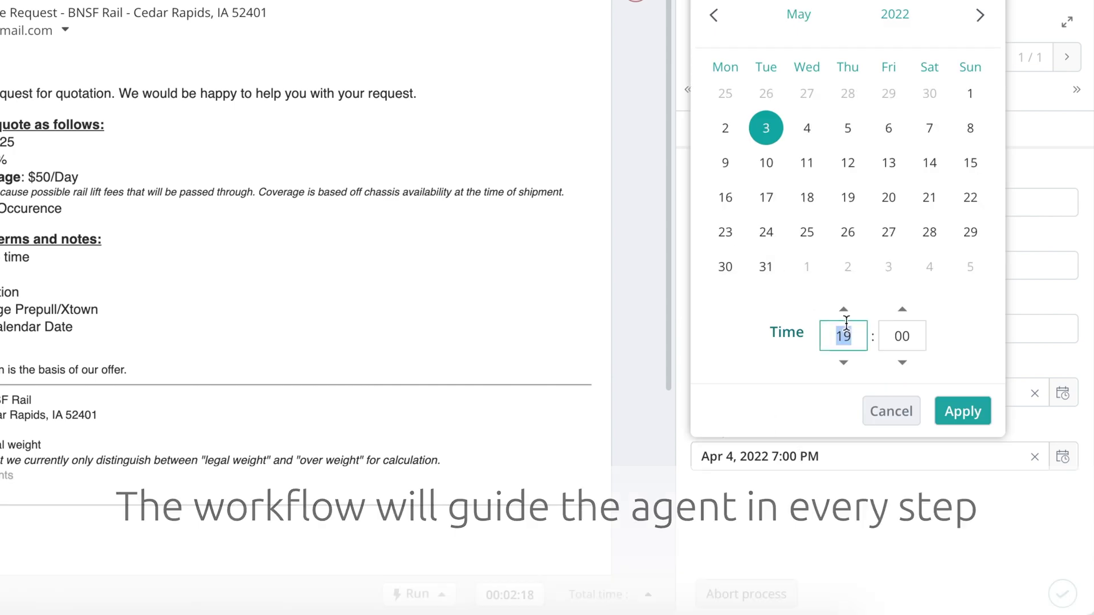
text(12)
click(961, 413)
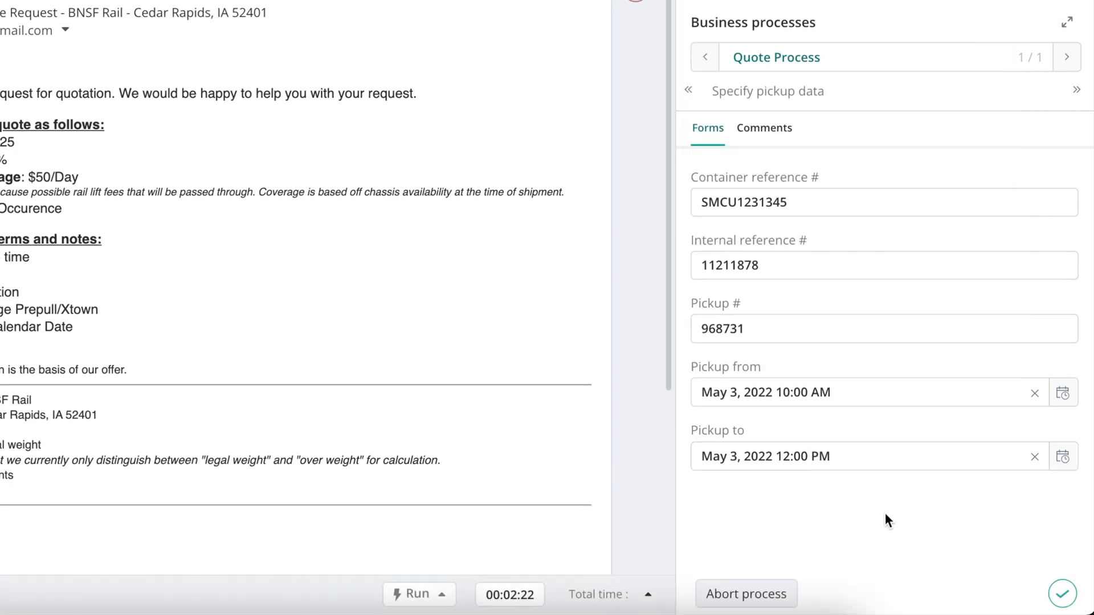
click(1062, 594)
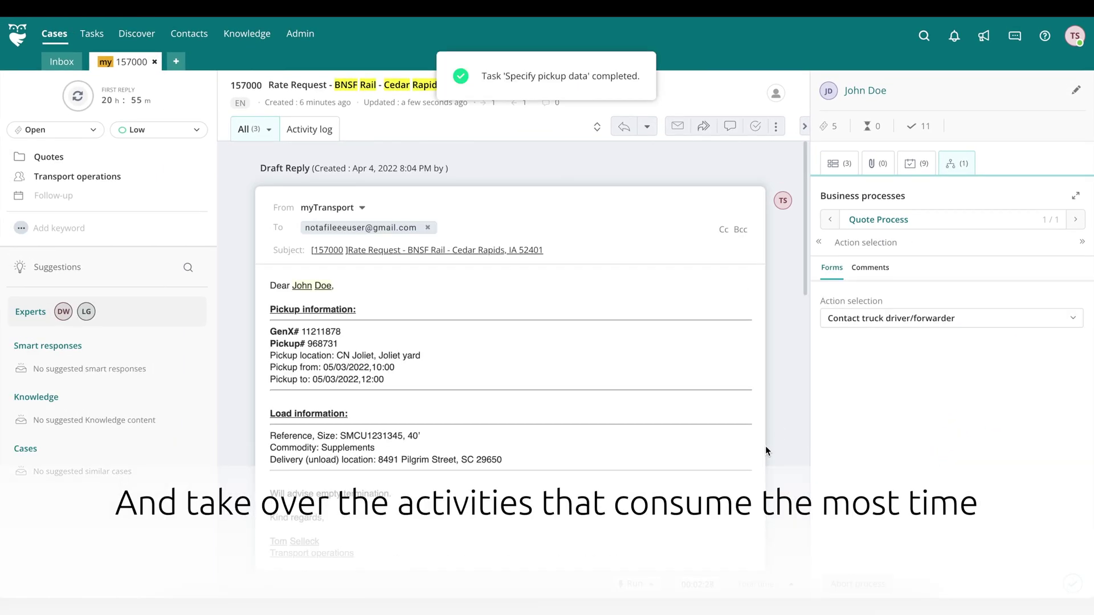
- Send the pickup-information draft with GenX#, pickup window and load details as a plain reply
scroll(744, 399, down, 2)
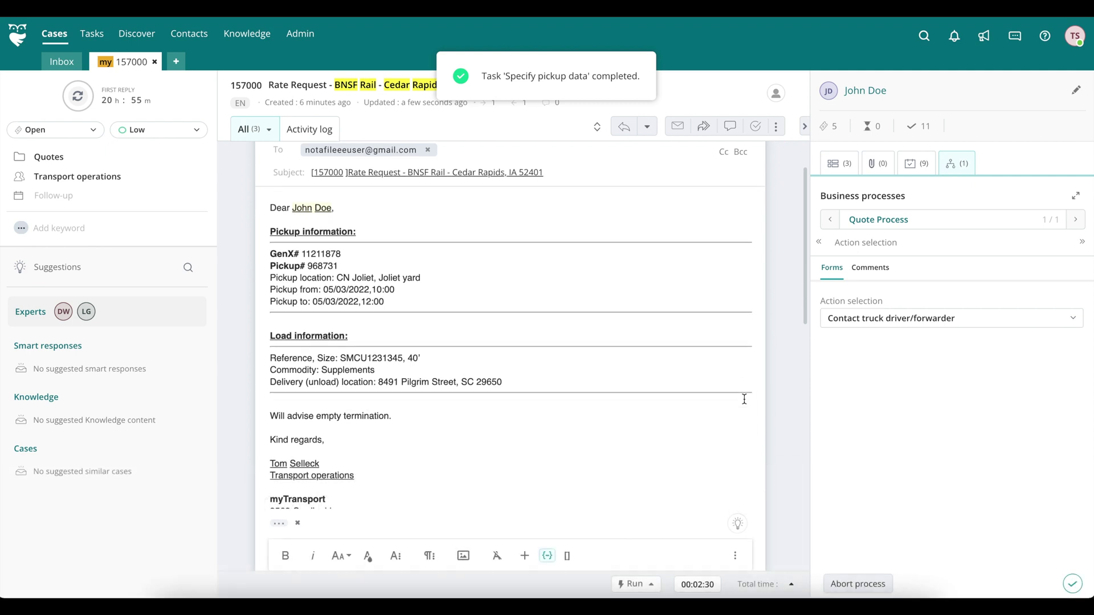
scroll(331, 266, down, 1)
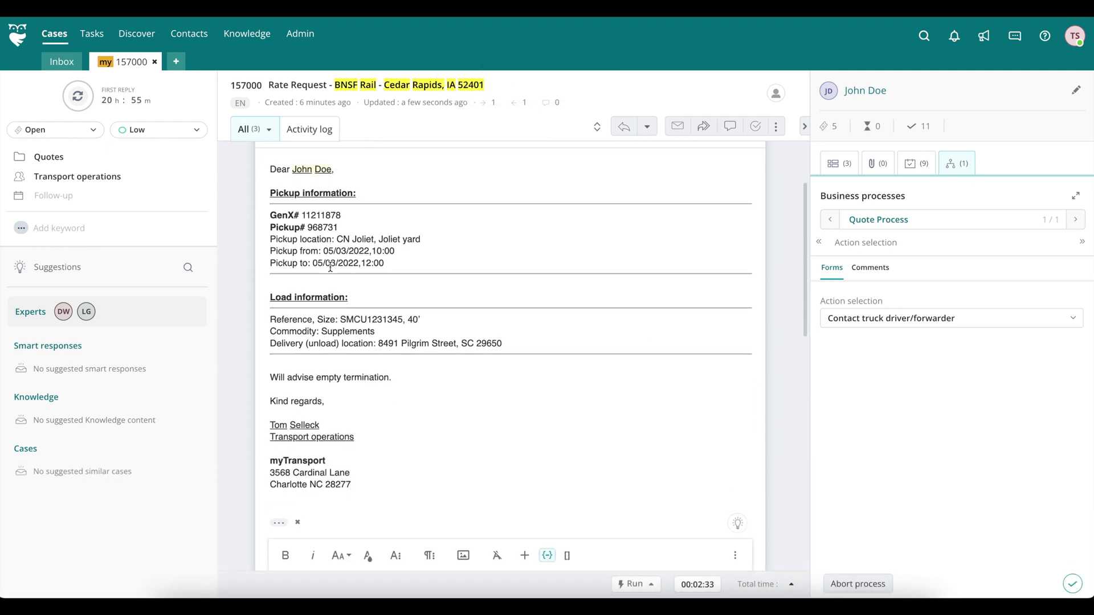
scroll(330, 266, down, 1)
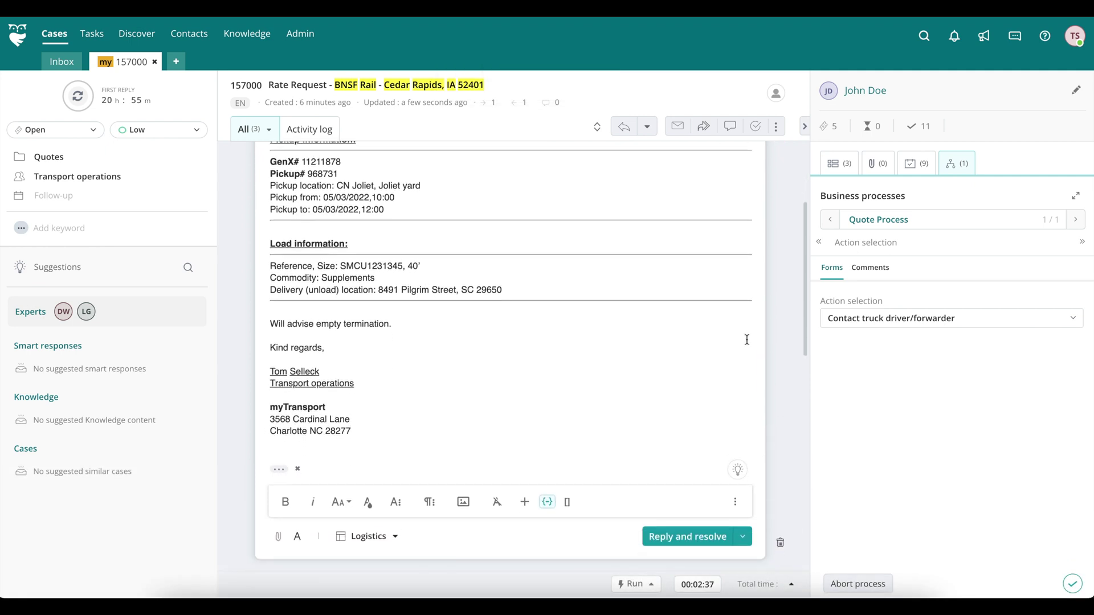
click(743, 537)
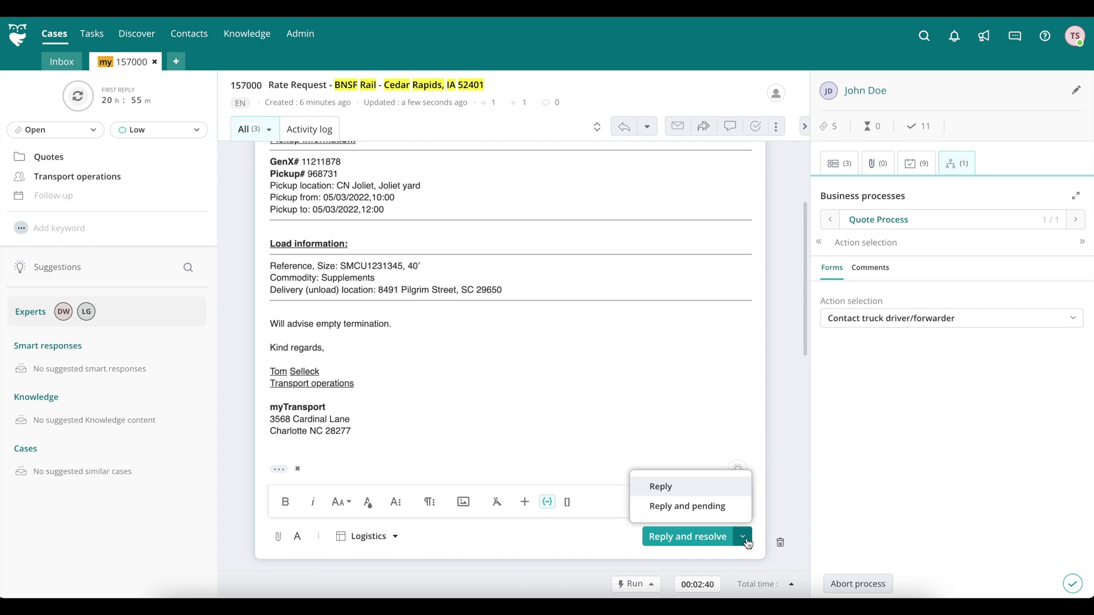
click(720, 491)
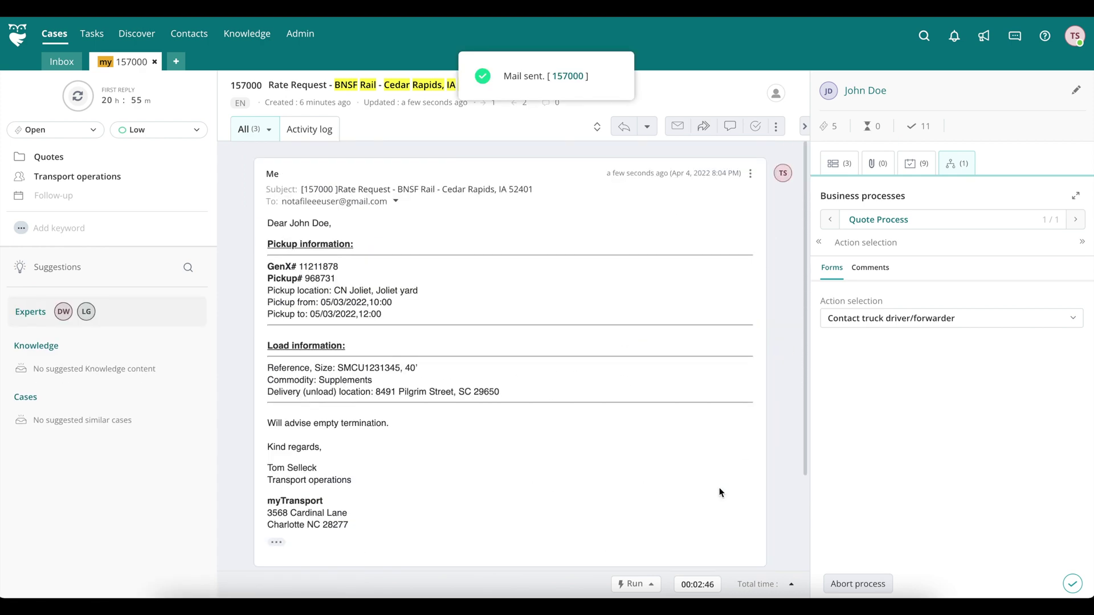
- Choose Contact customer, then Send ETA update to draft the ETA email
click(916, 318)
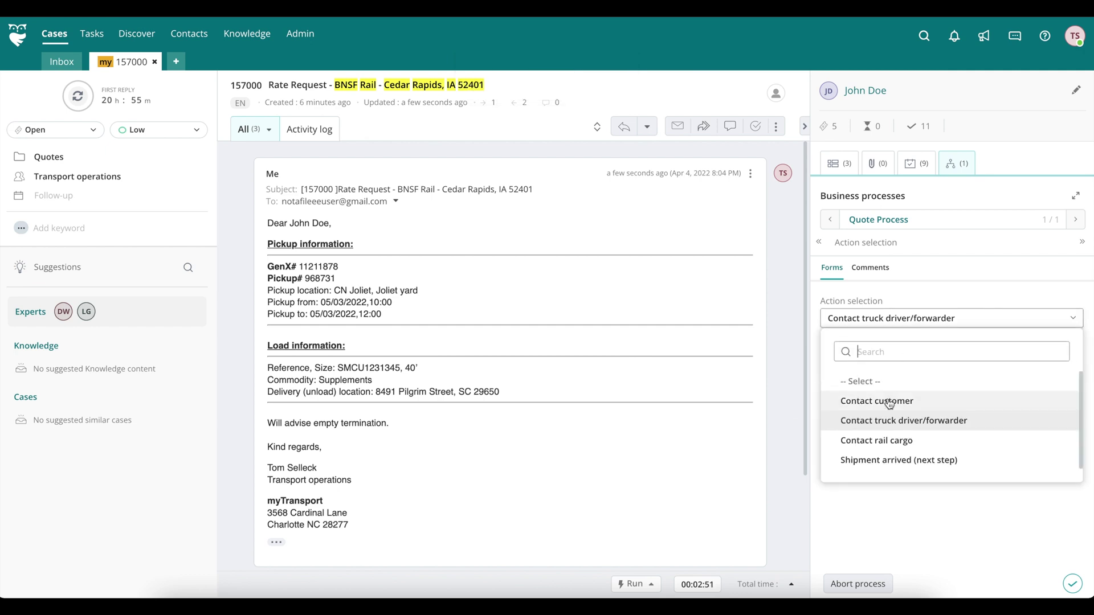
click(889, 402)
click(1074, 592)
click(915, 318)
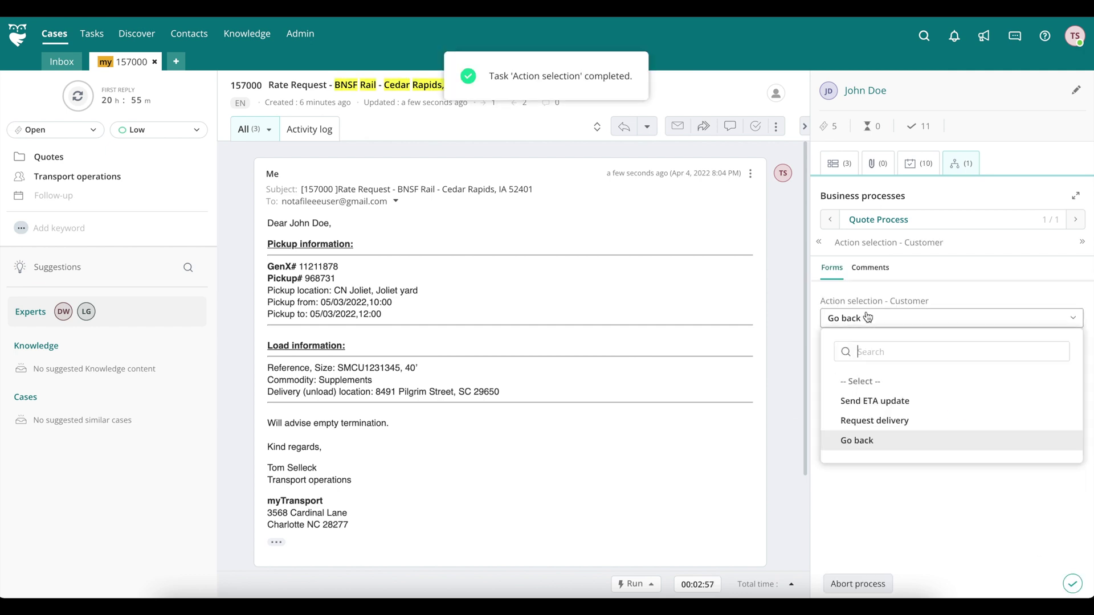
click(864, 402)
click(1074, 585)
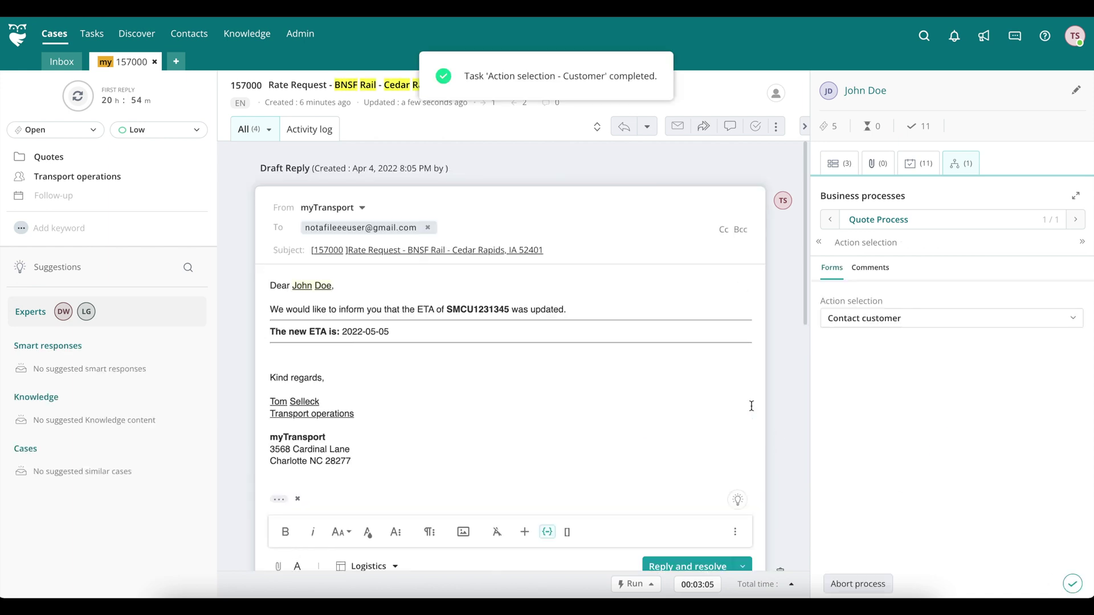
- Send the ETA email announcing 2022-05-05 as a plain reply and continue contacting the customer
scroll(769, 438, down, 1)
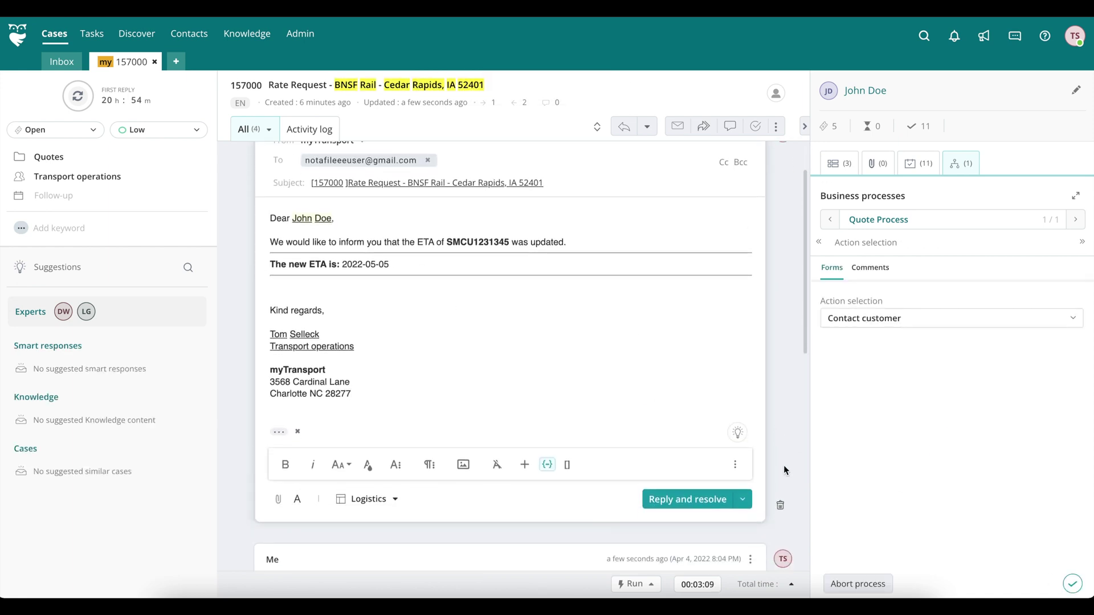
click(743, 500)
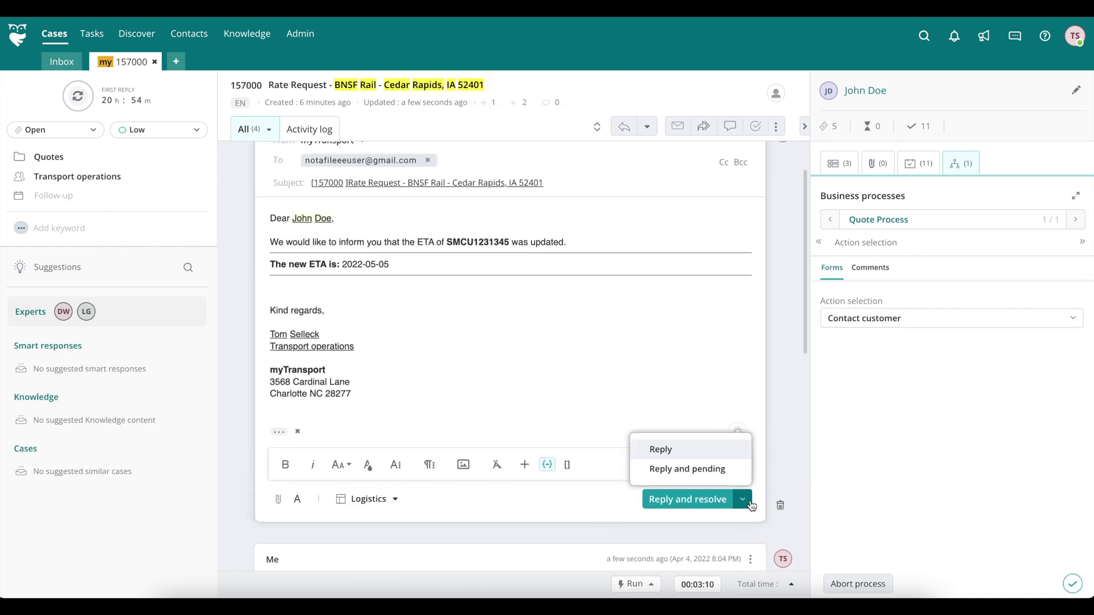
click(702, 450)
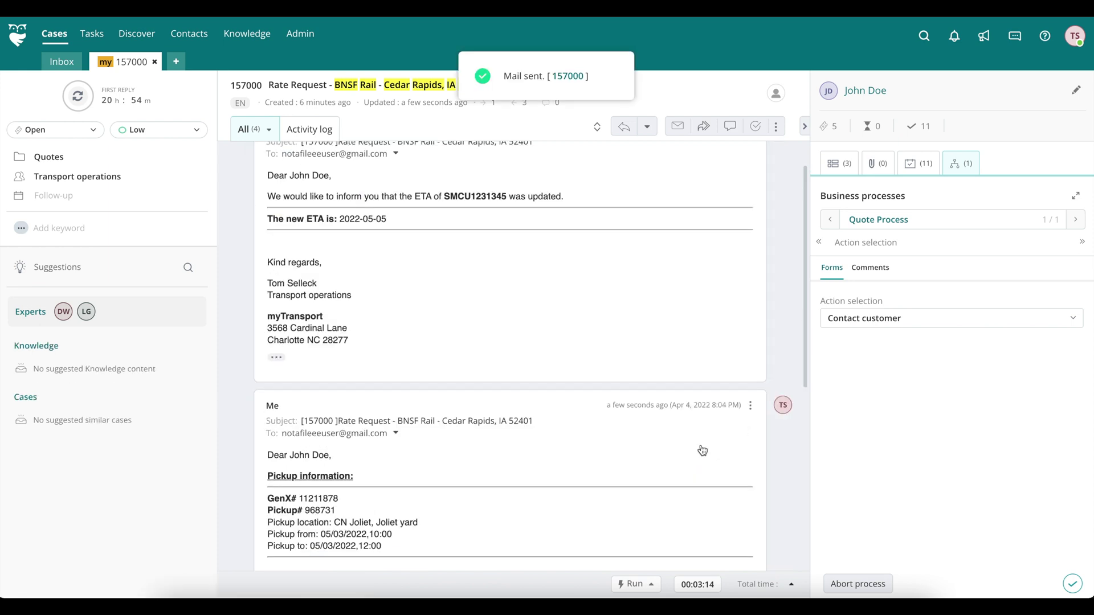
click(1068, 585)
- Choose Request delivery and set the delivery proposal to May 5, 2022 10:30 AM
click(994, 319)
click(926, 423)
click(1072, 584)
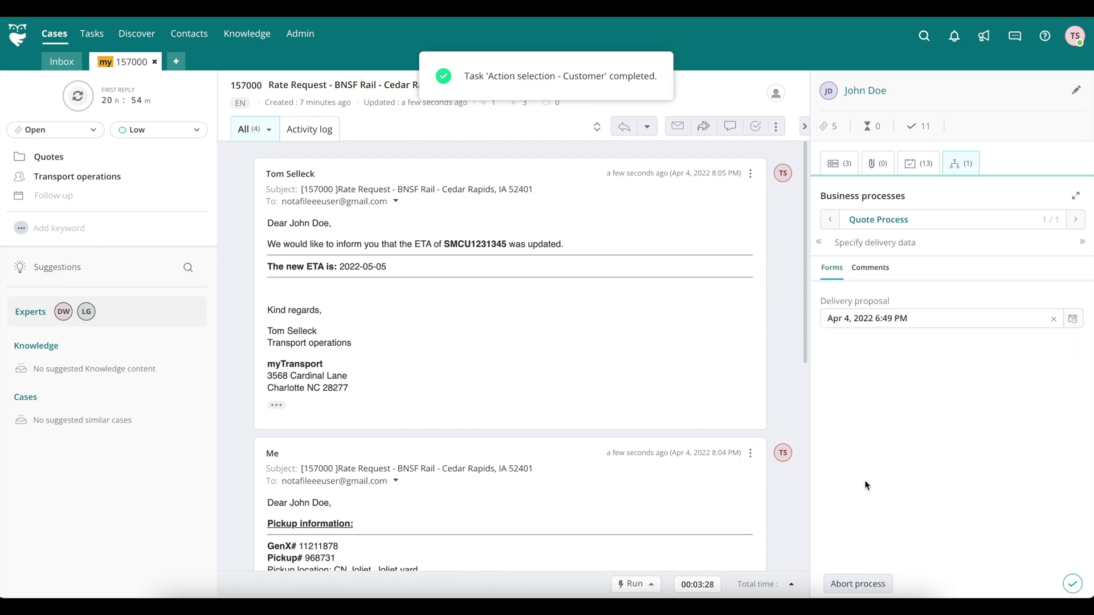
click(1074, 319)
text(30)
click(793, 454)
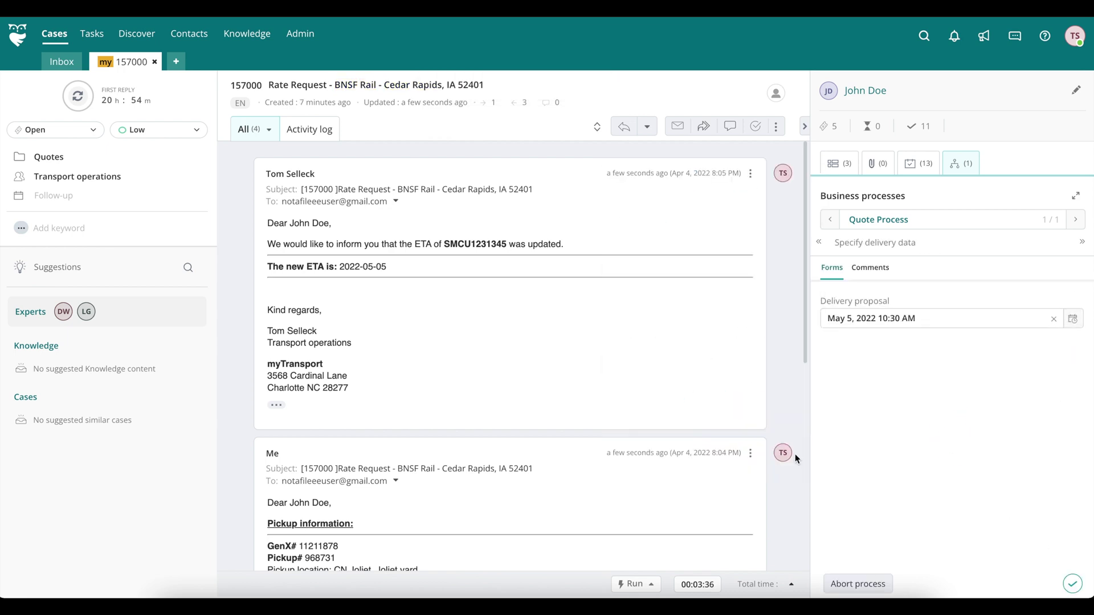
click(1072, 578)
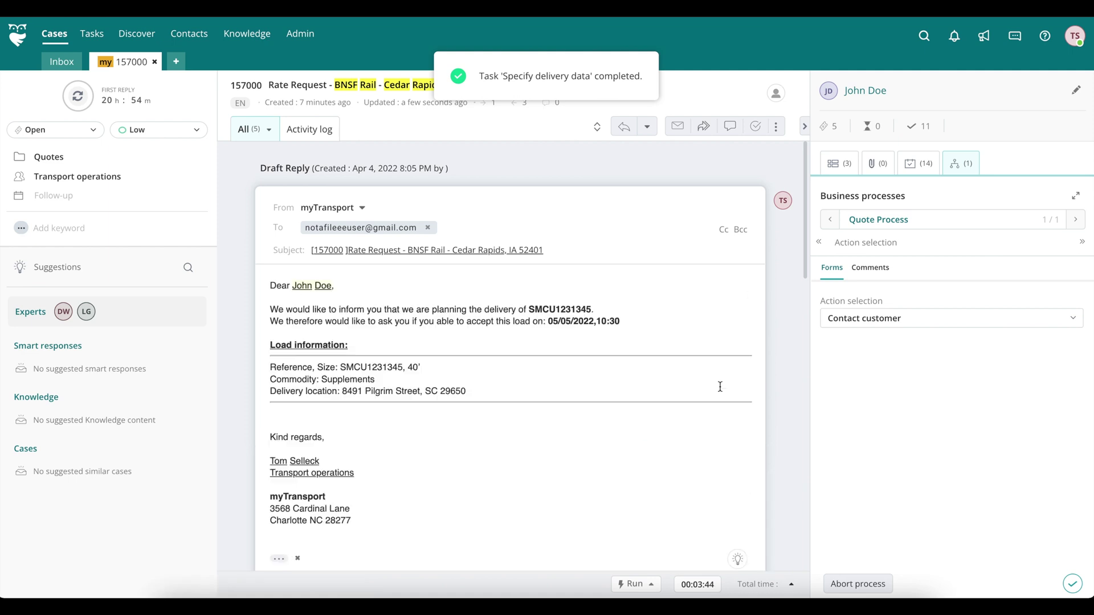
- Send the delivery request email proposing 05/05/2022 10:30 as a plain reply
click(630, 320)
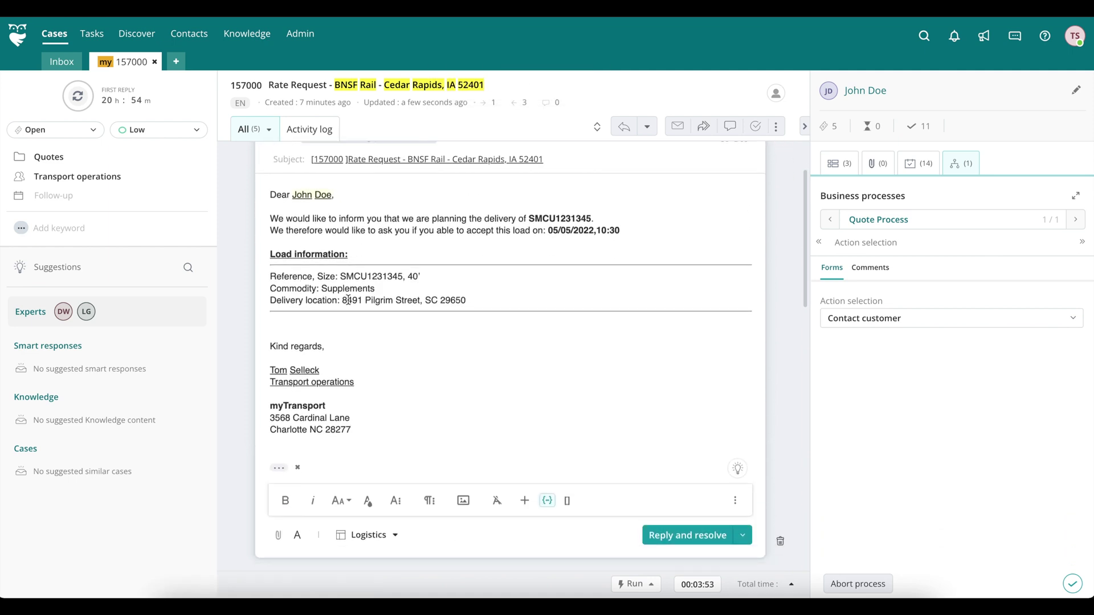
click(744, 537)
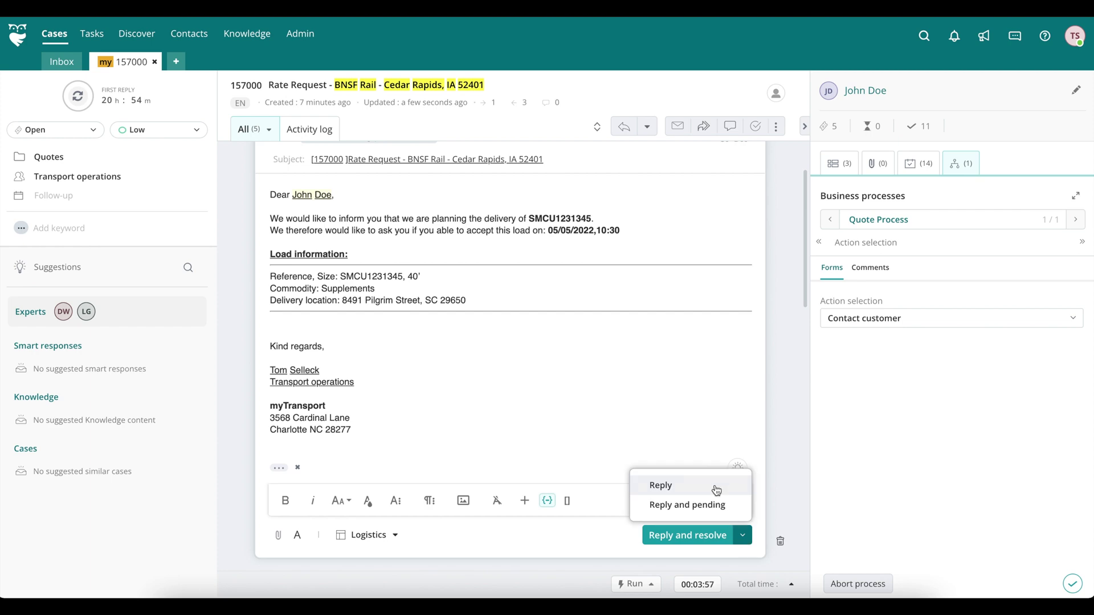
click(716, 488)
click(885, 320)
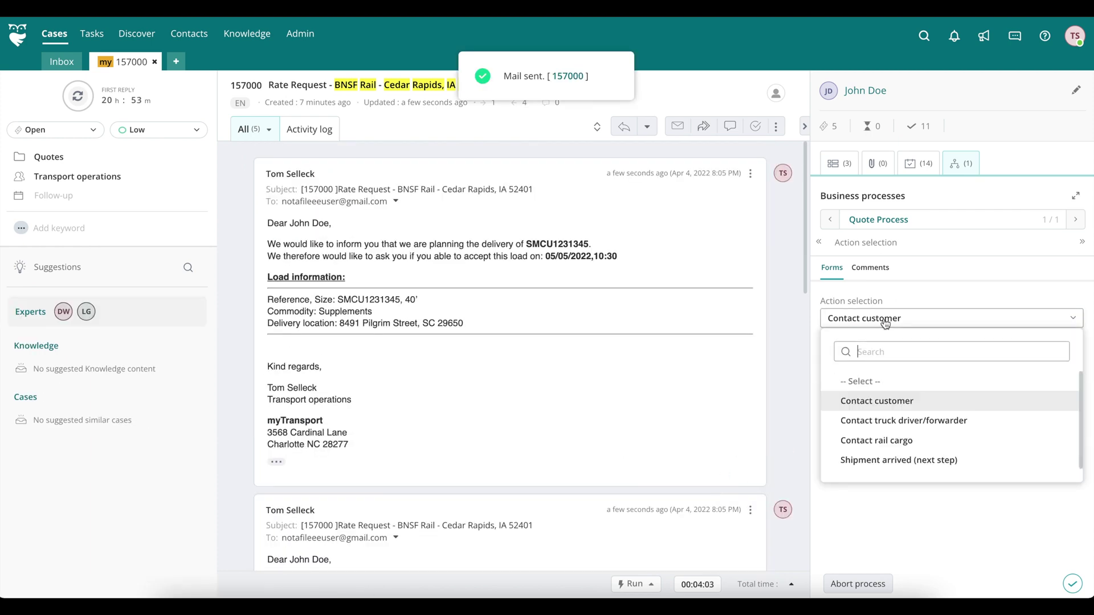
- Mark the shipment arrived and review the $1913.75 final-charges draft against Customer Data and _Quote Data
click(898, 460)
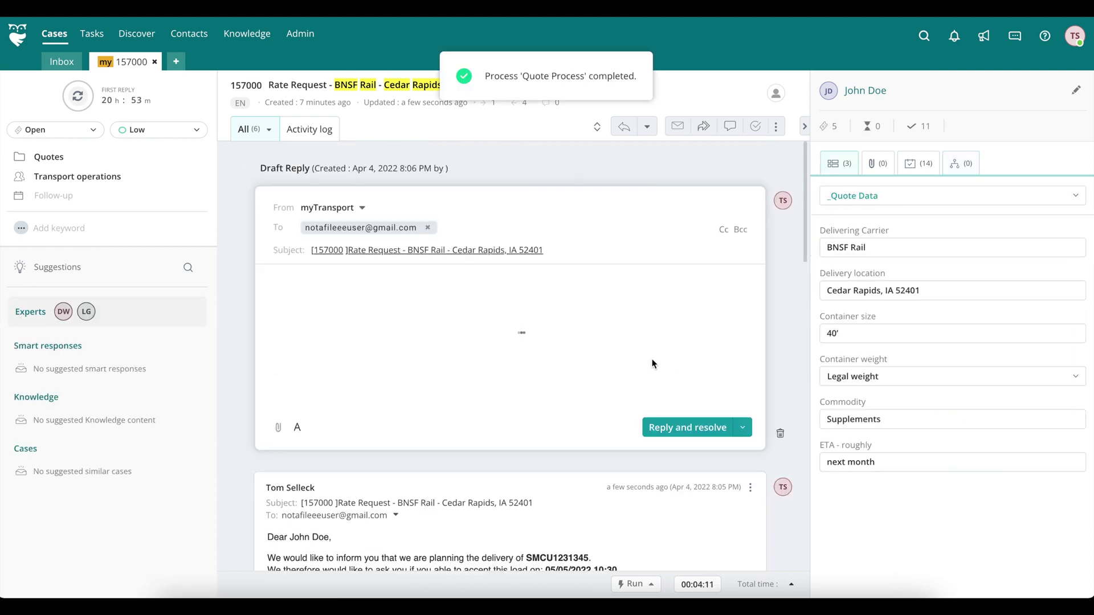
scroll(781, 341, down, 1)
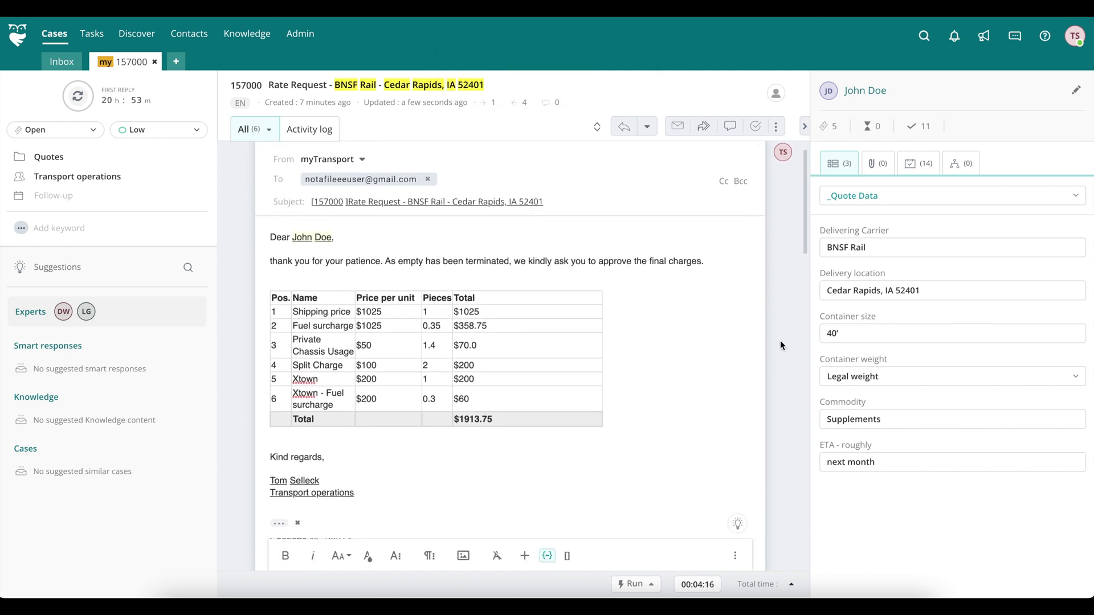
click(940, 197)
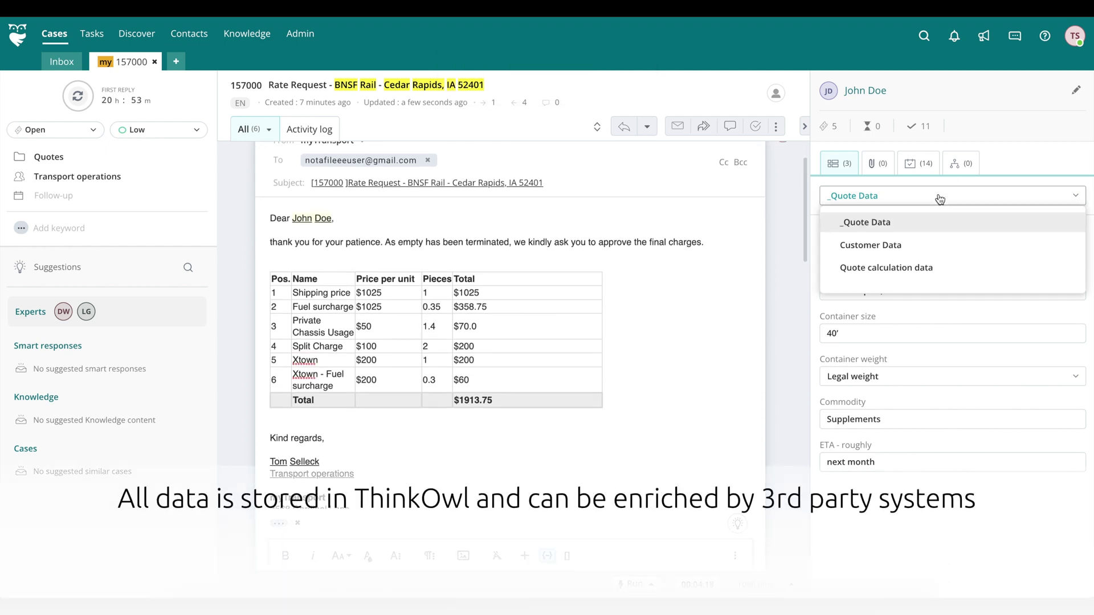
click(877, 247)
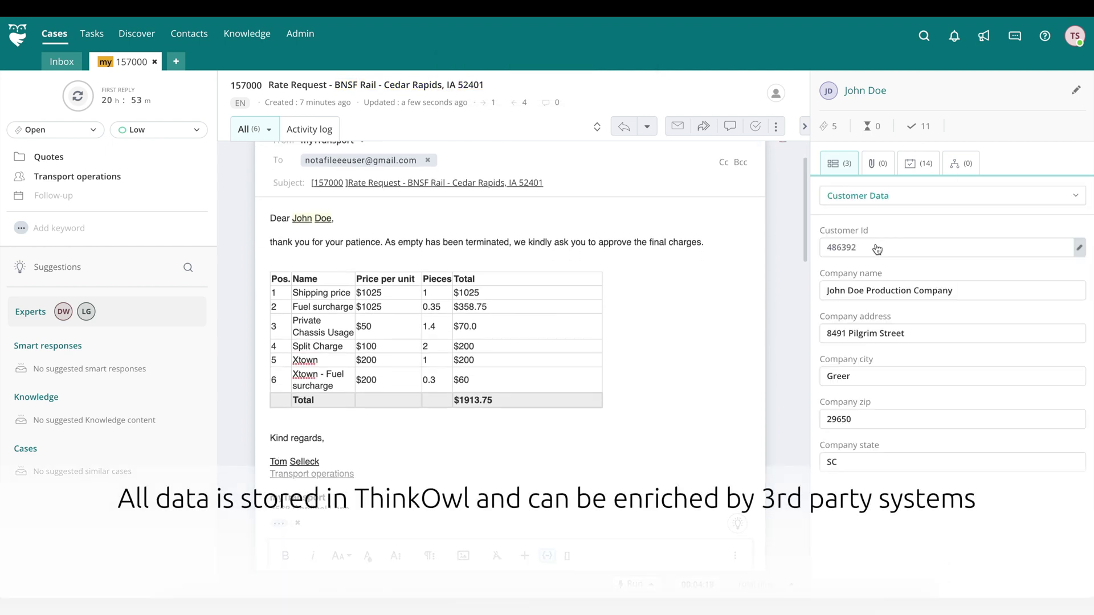
click(868, 206)
click(863, 221)
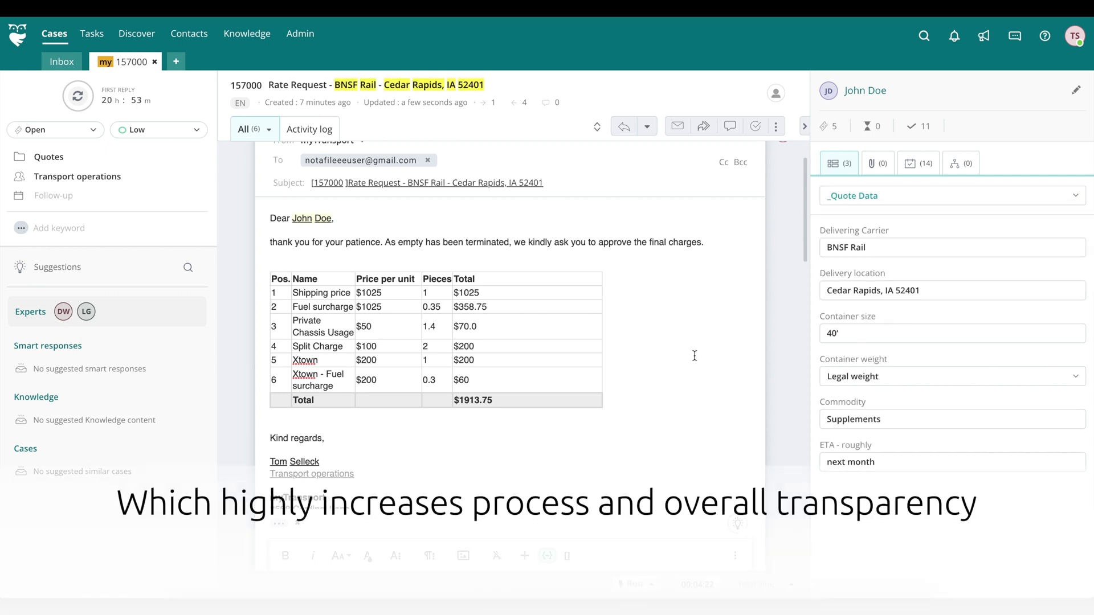
scroll(695, 356, down, 1)
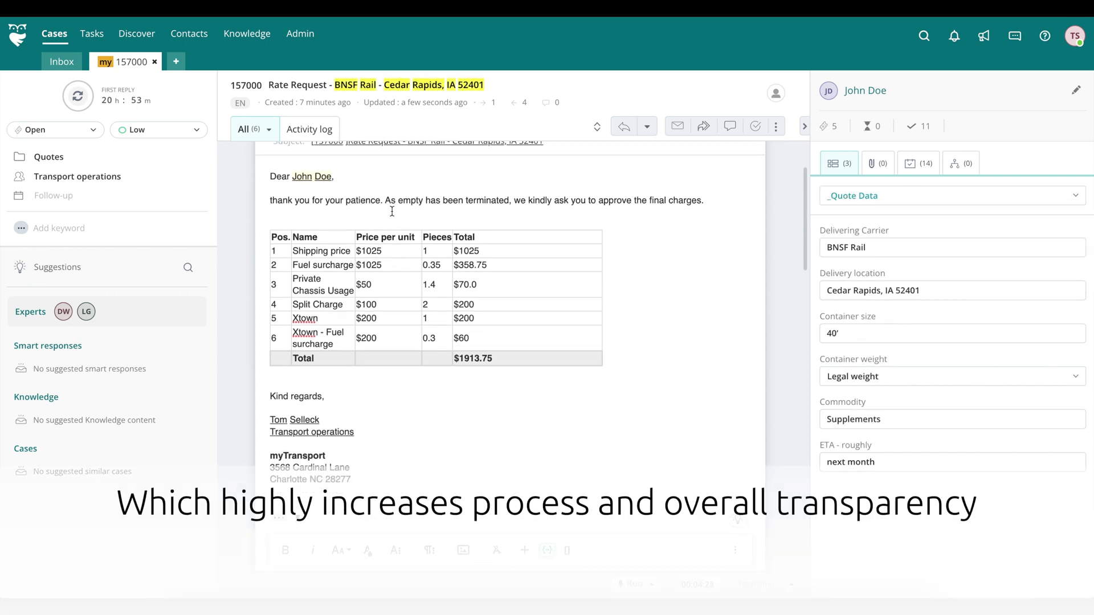
scroll(474, 355, down, 1)
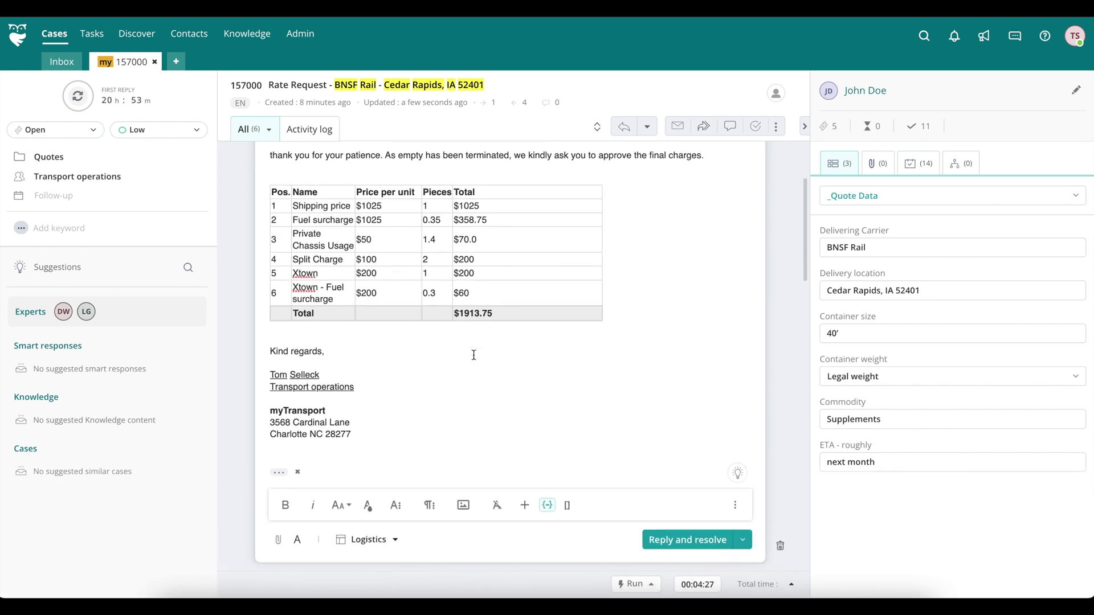
- Send the final-charges approval email for case 157000 using Reply and resolve
click(711, 540)
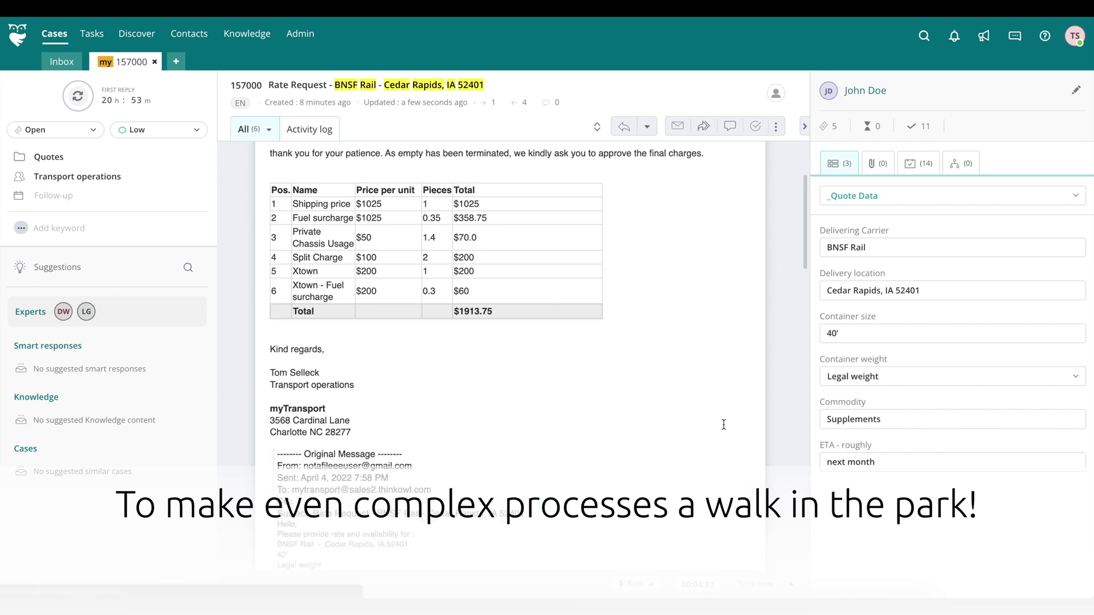